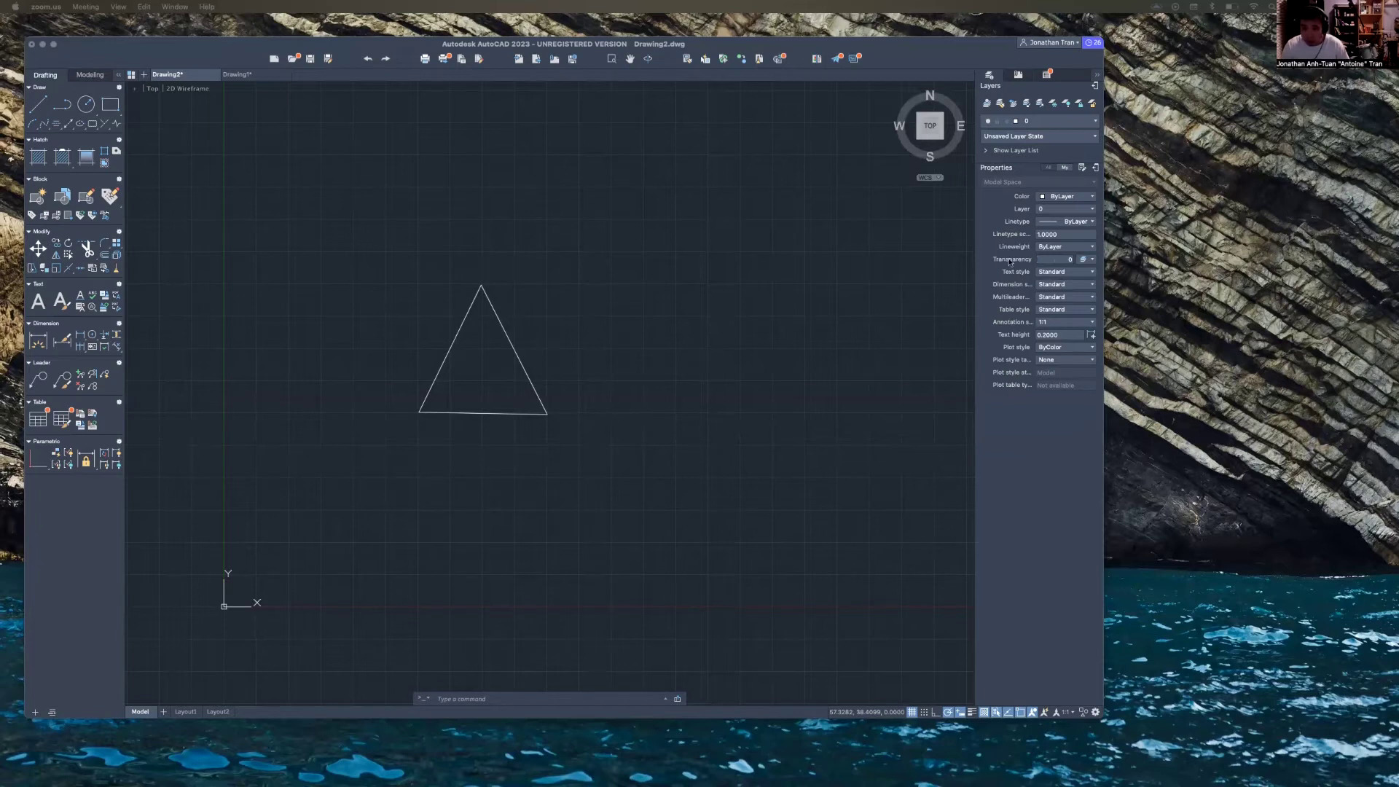
drag(945, 42, 1015, 49)
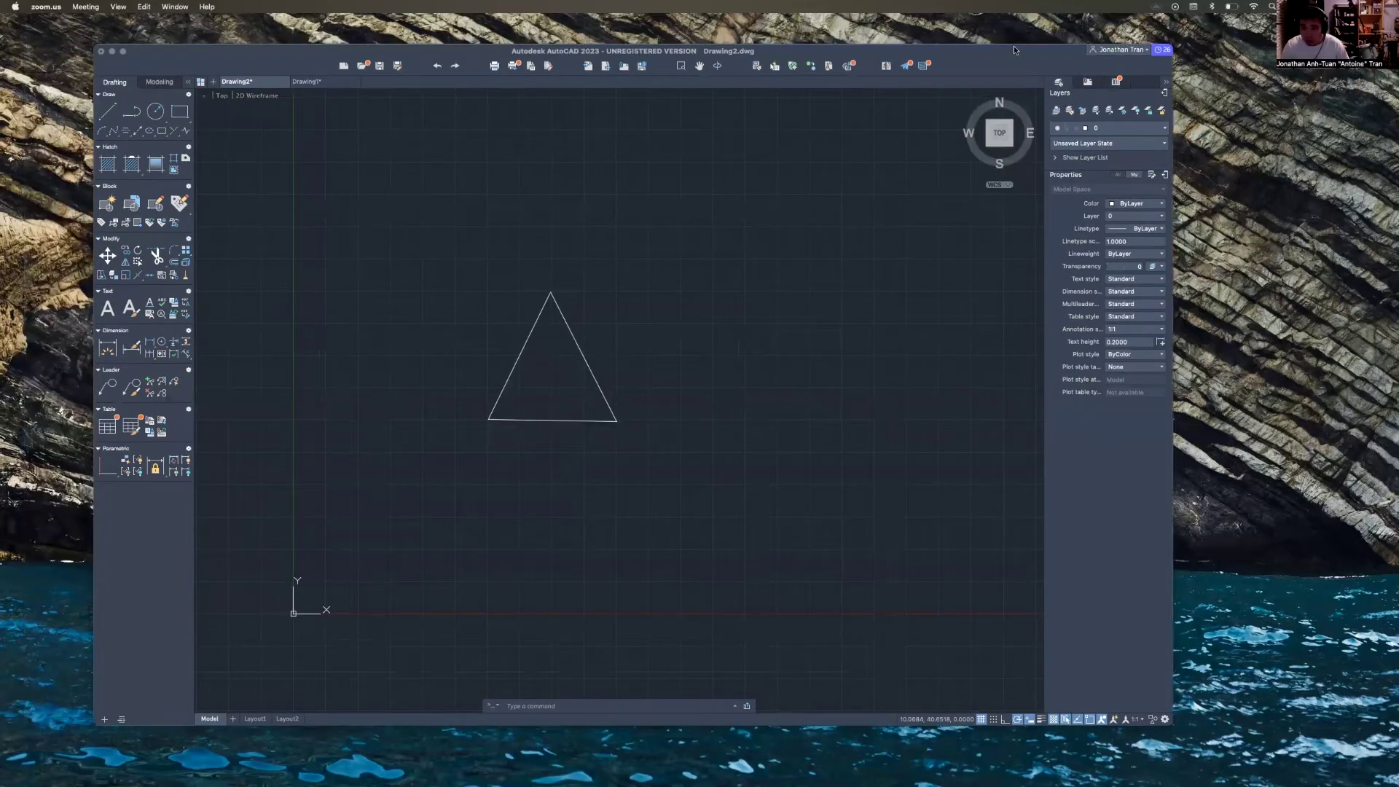
click(1015, 49)
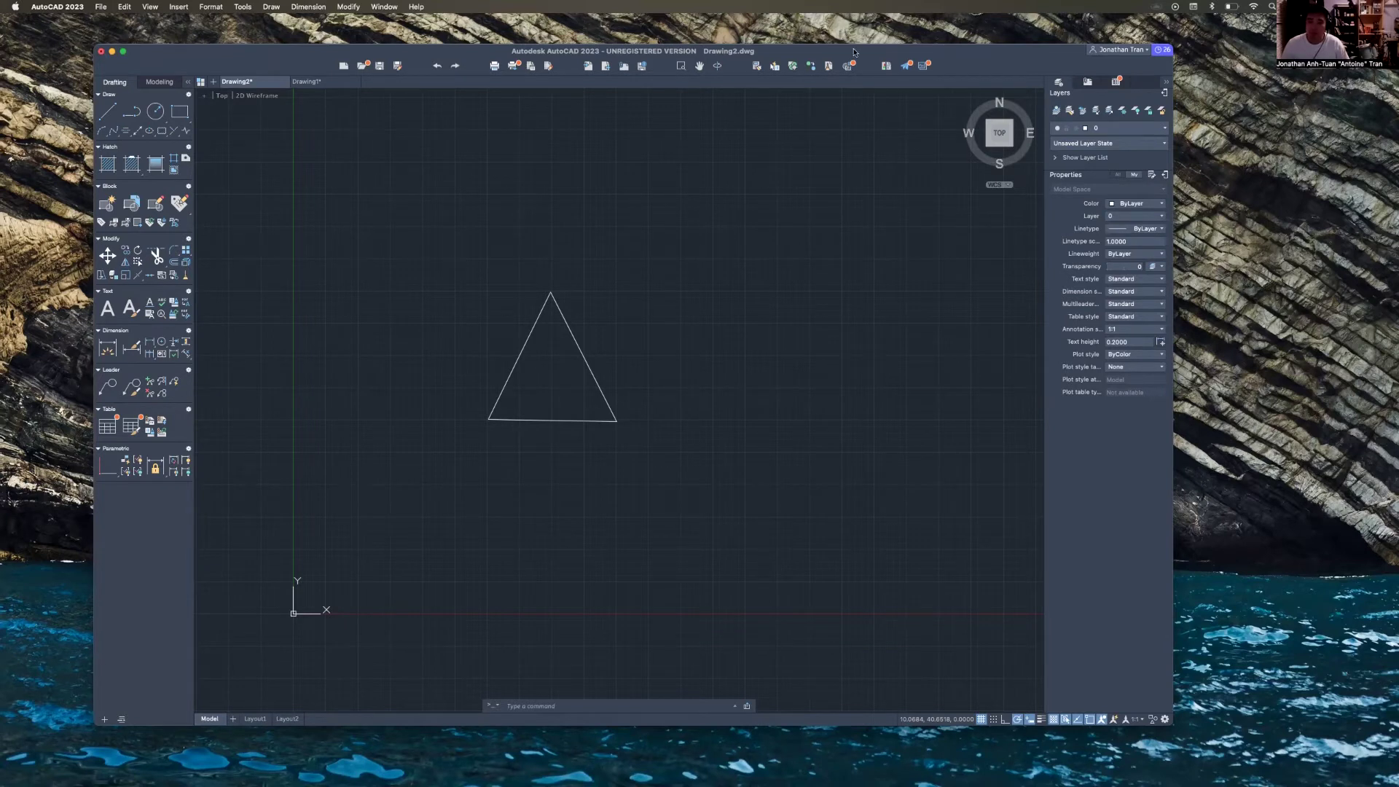
drag(854, 53, 772, 49)
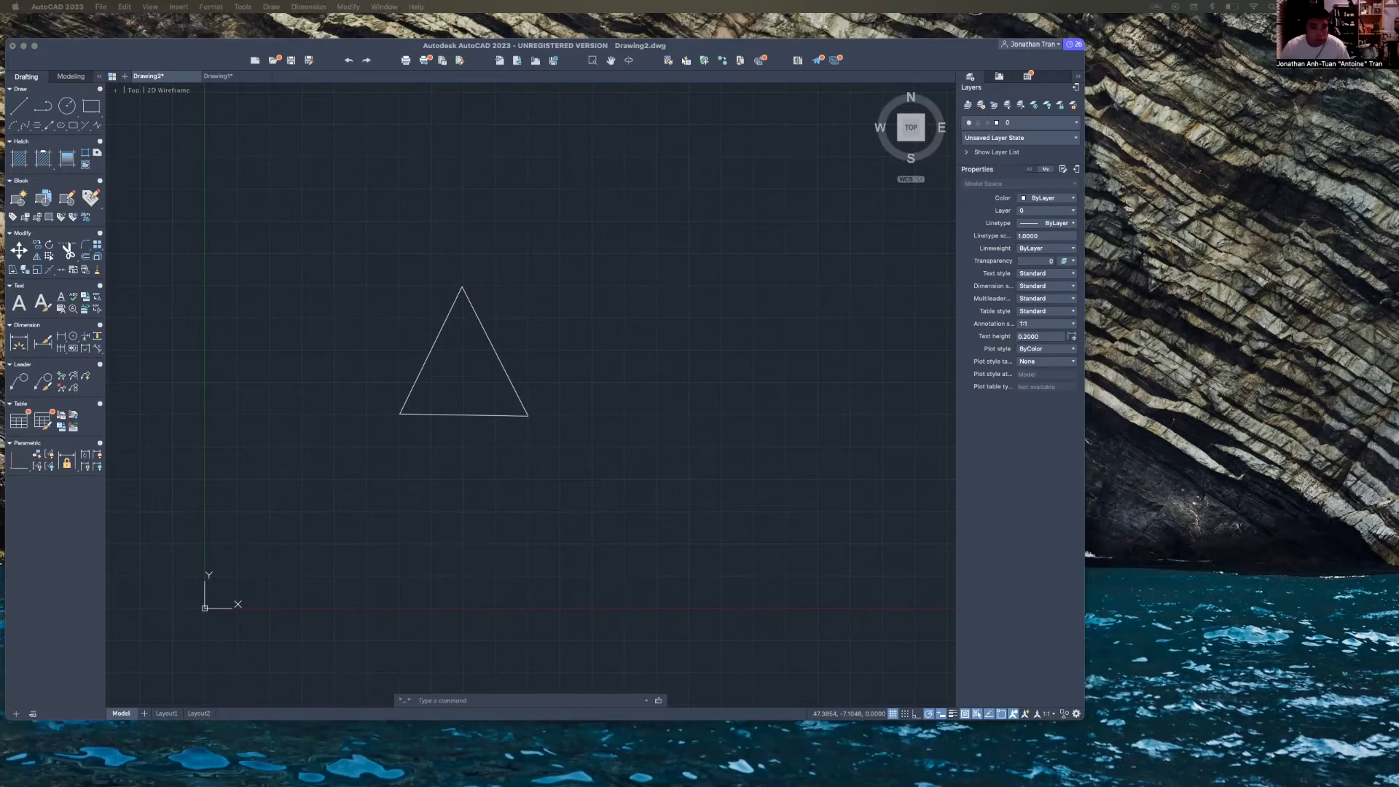
Draw a circle of radius 5.0348 centred to the right of the triangle with the C command
text(c)
key(Return)
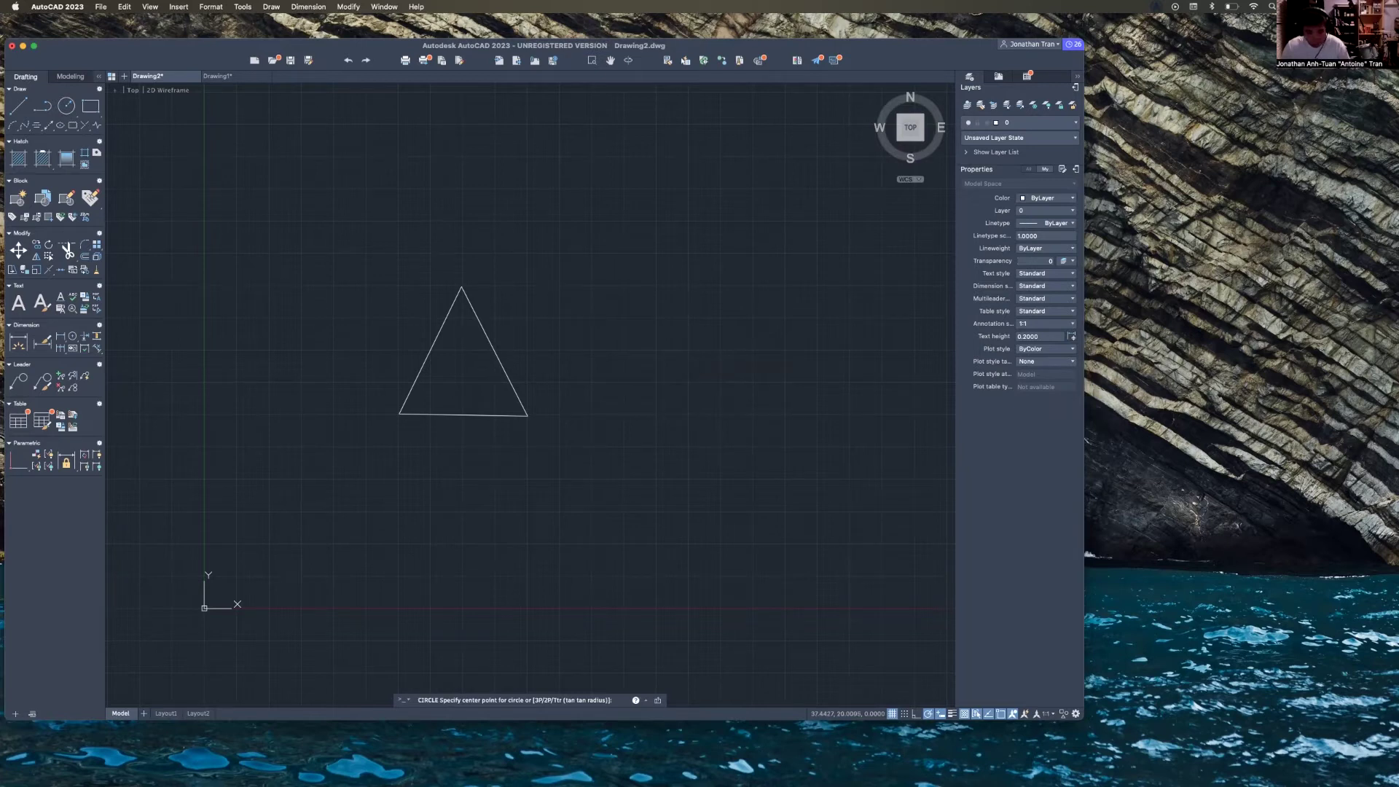
click(688, 350)
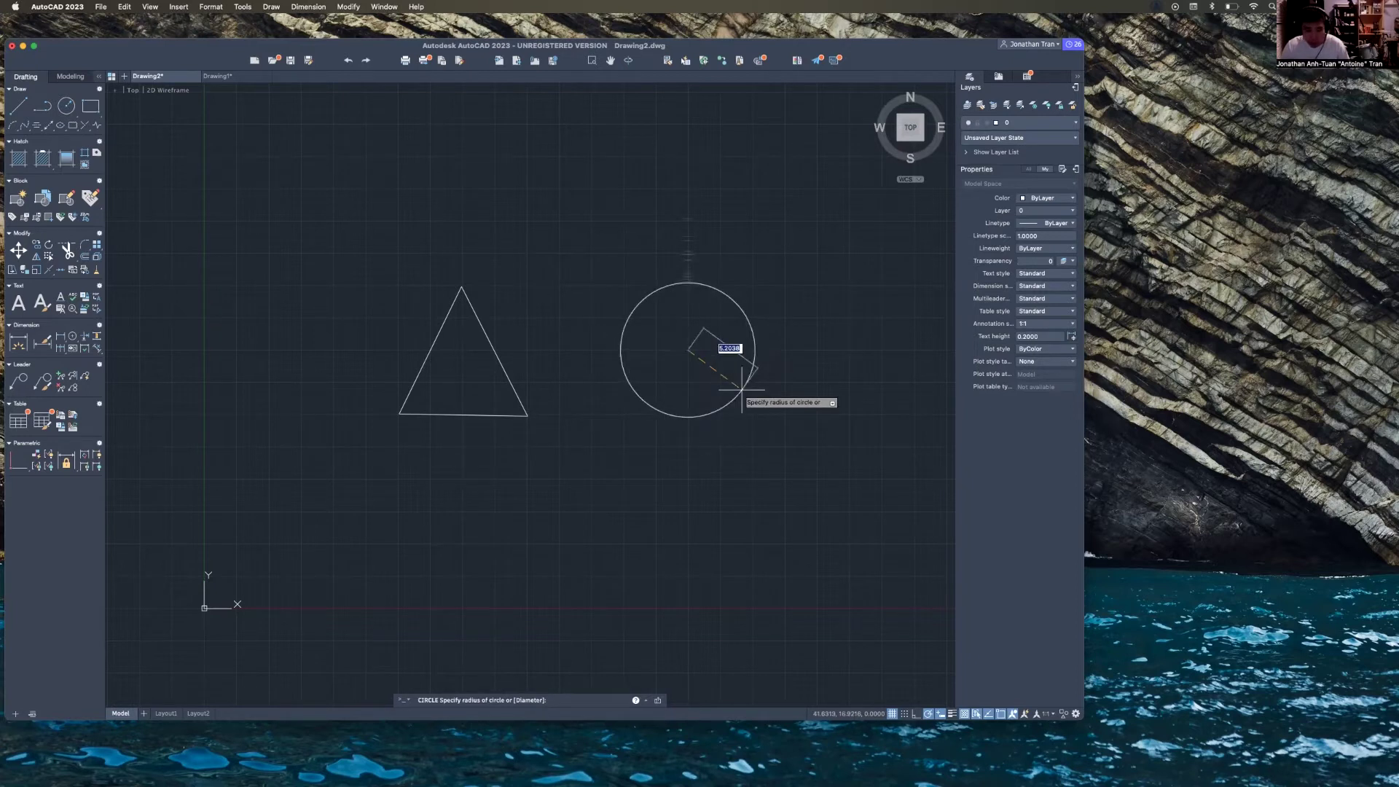
click(753, 349)
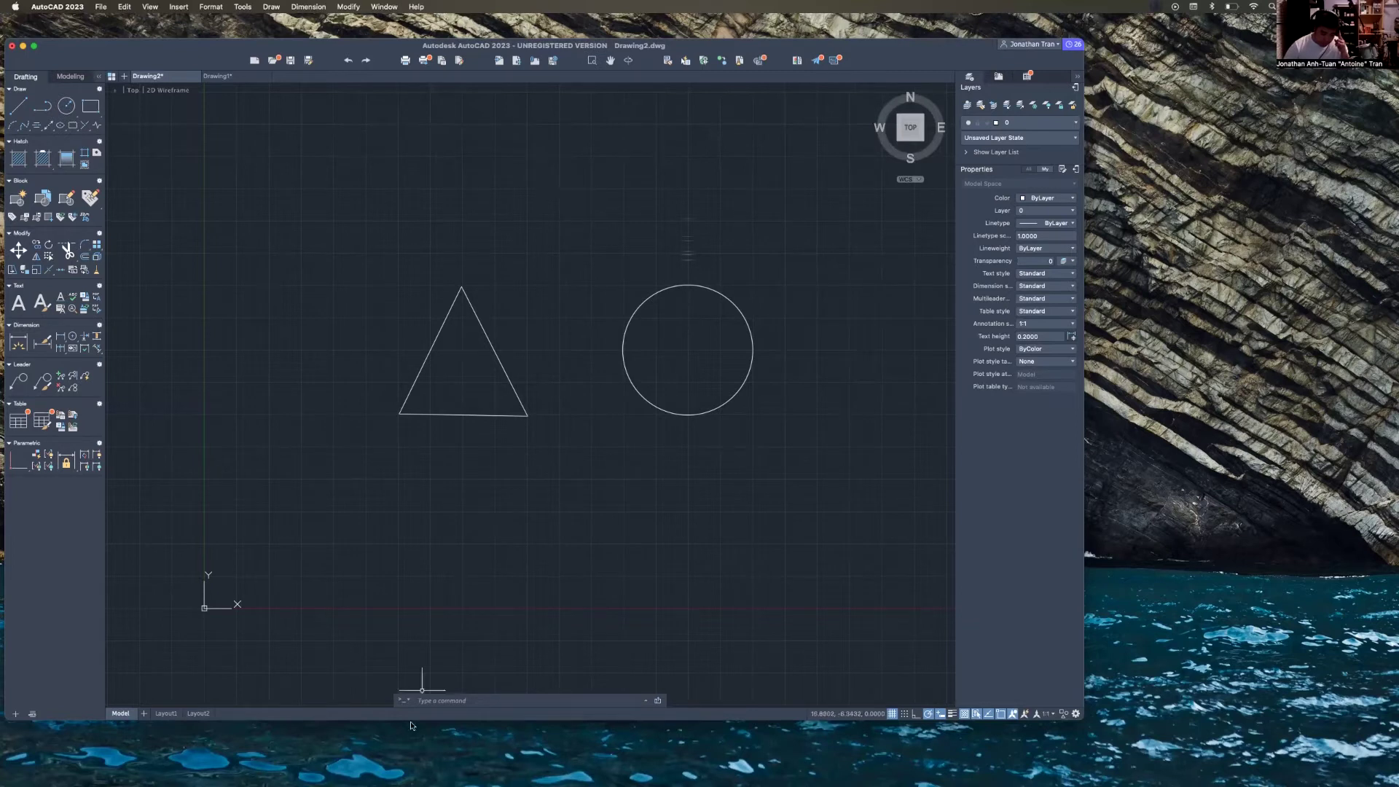
click(430, 700)
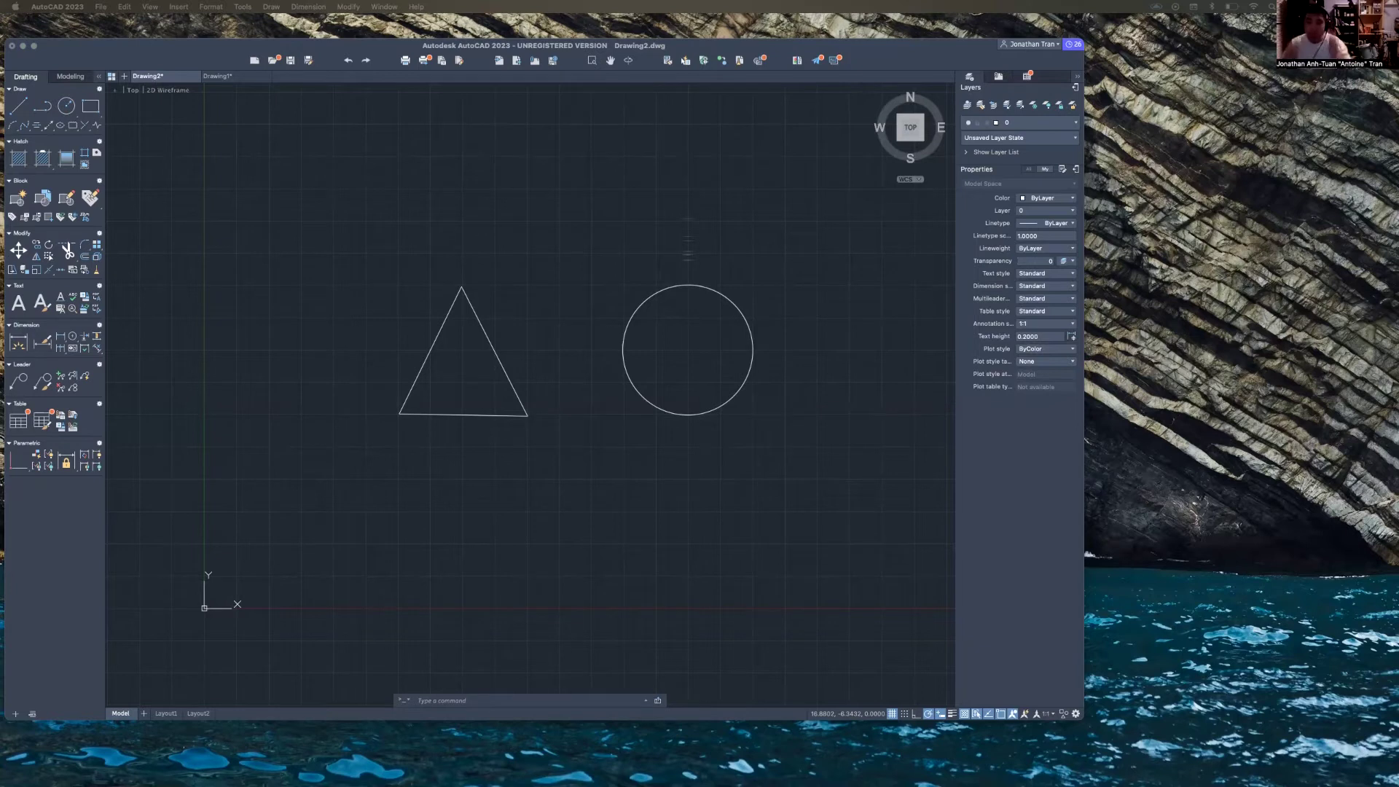
click(321, 41)
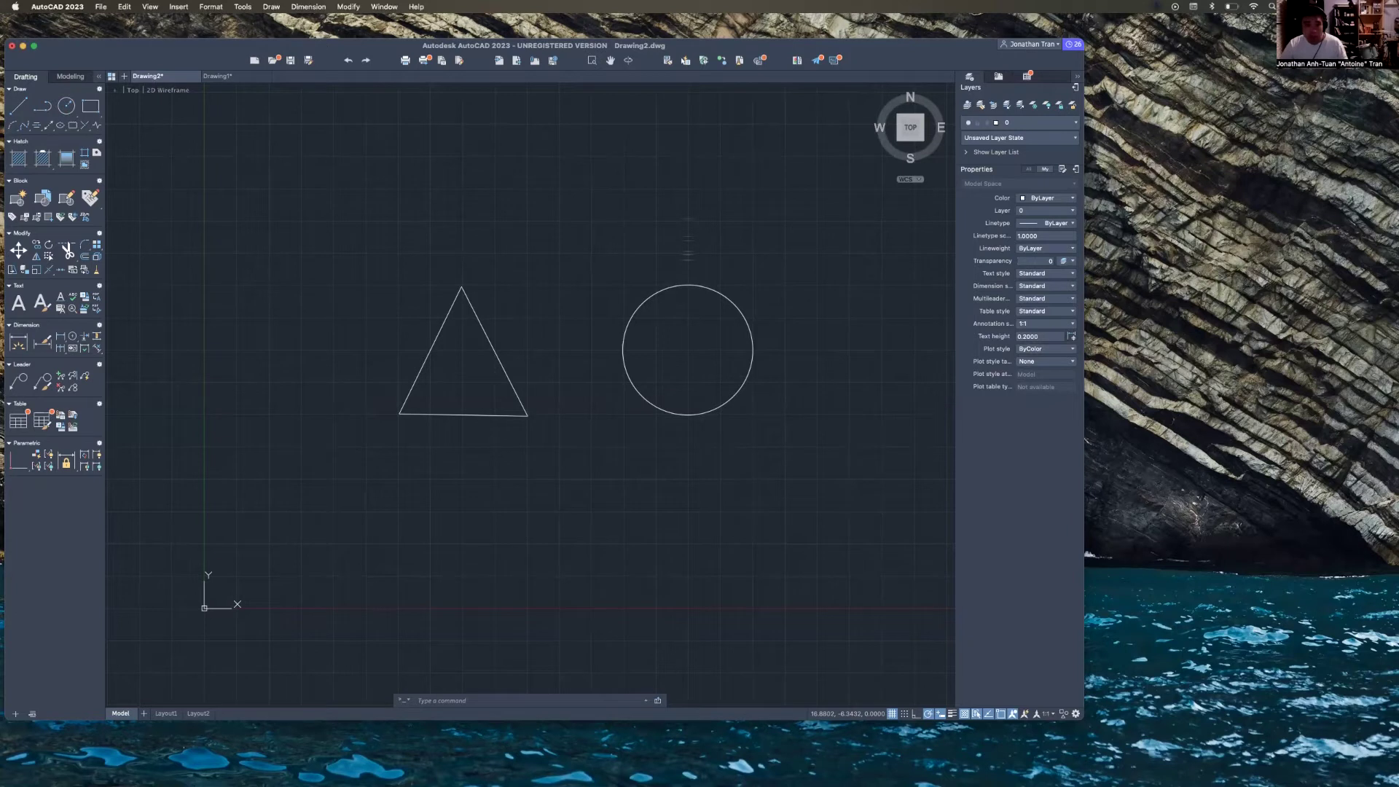
key(super+shift+4)
key(space)
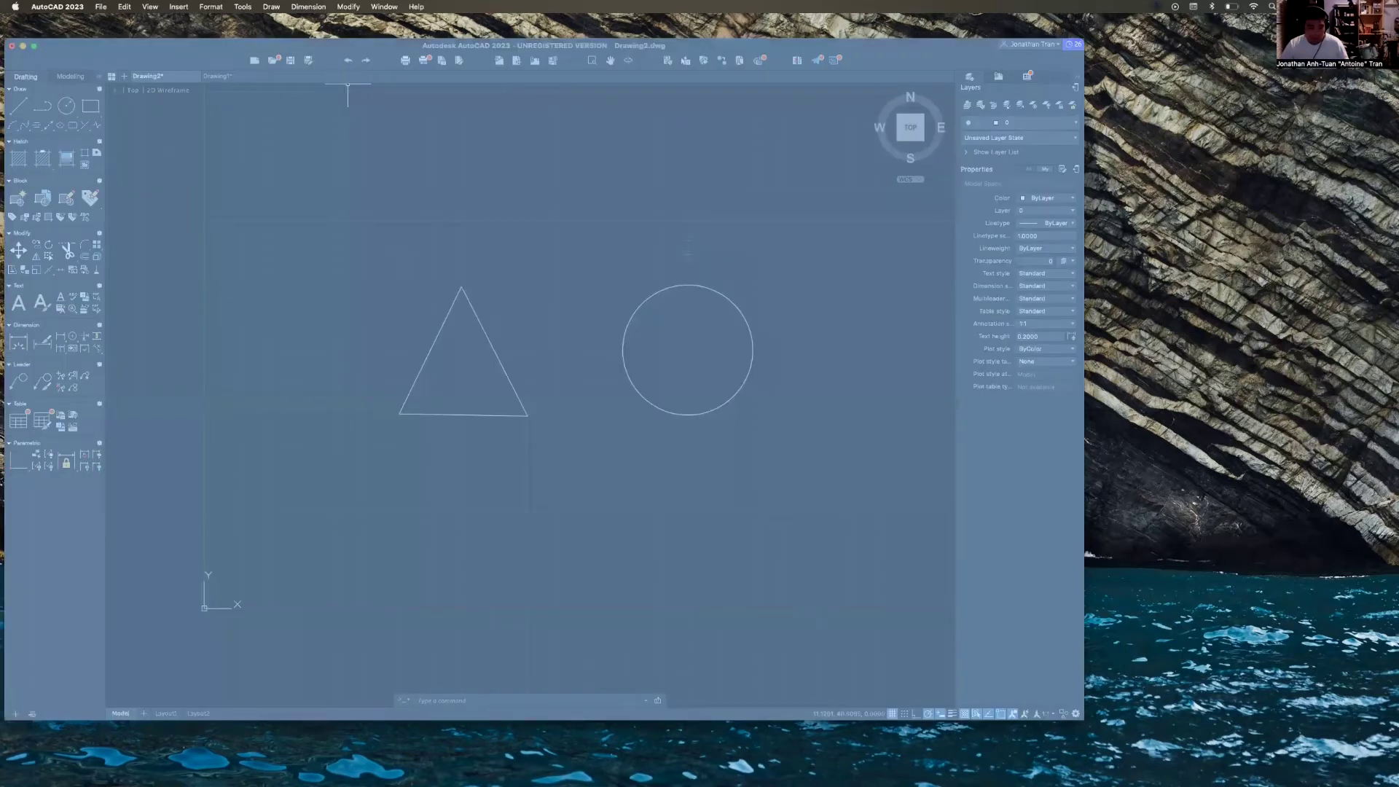
key(Escape)
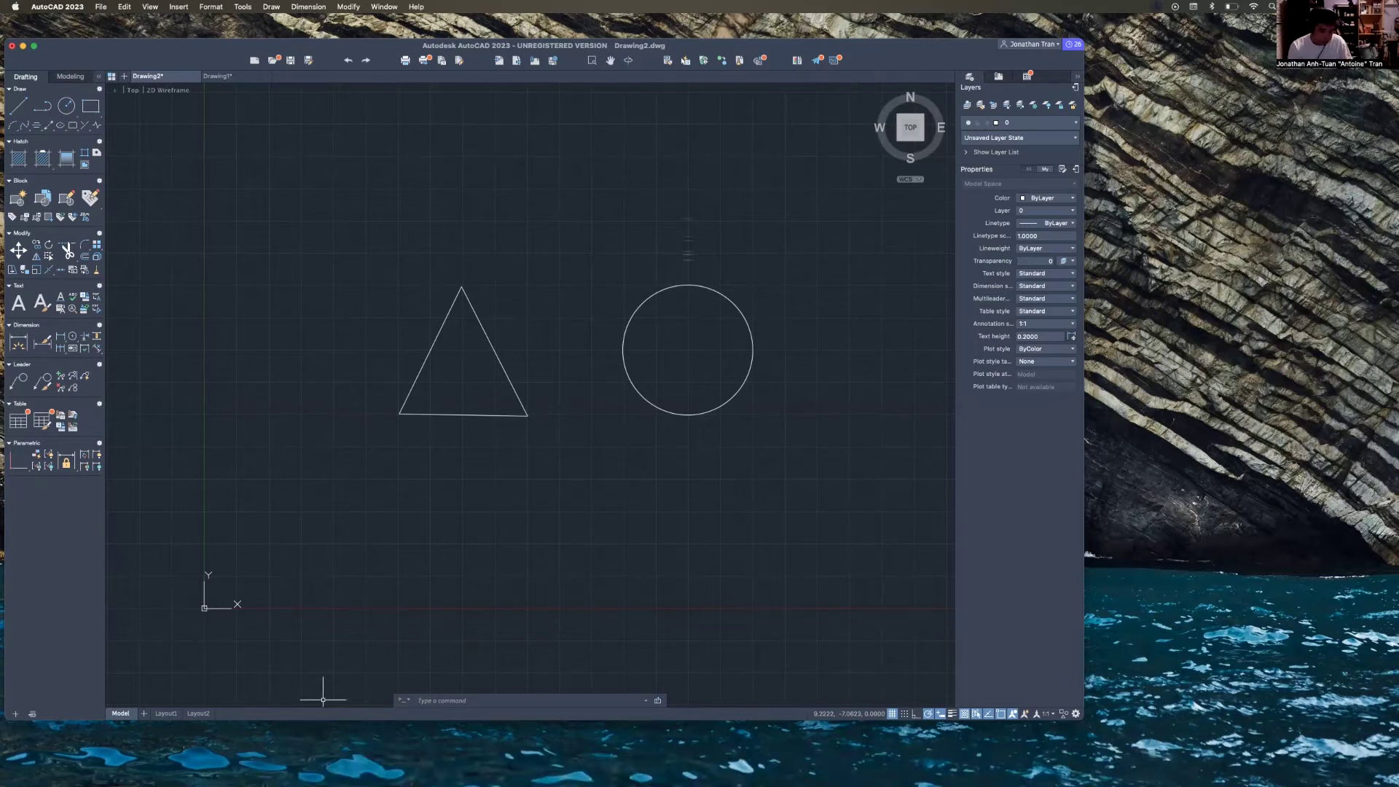
Click the desktop to make Finder the active application
click(904, 728)
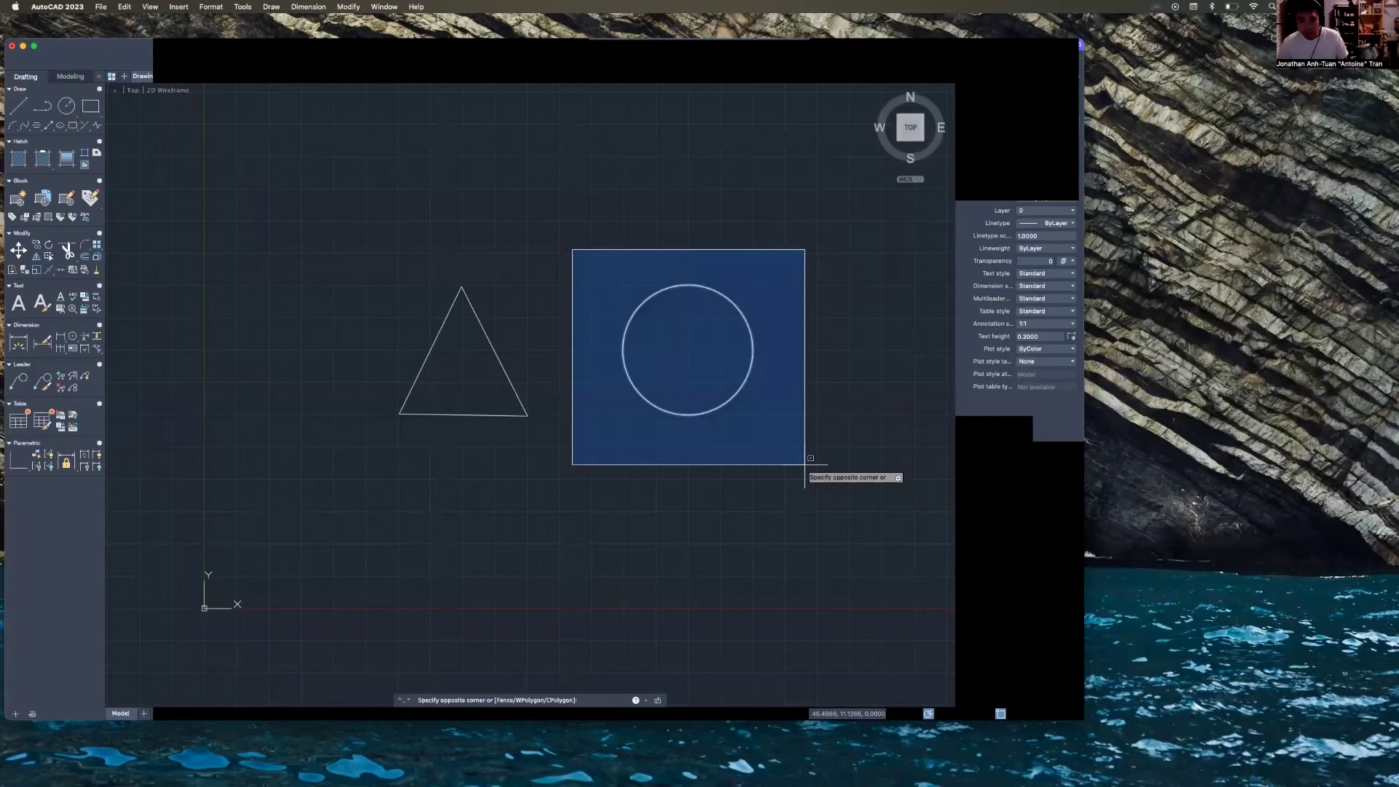
Try picking the circle and a crossing selection over the shapes, cancelling with Esc
click(805, 465)
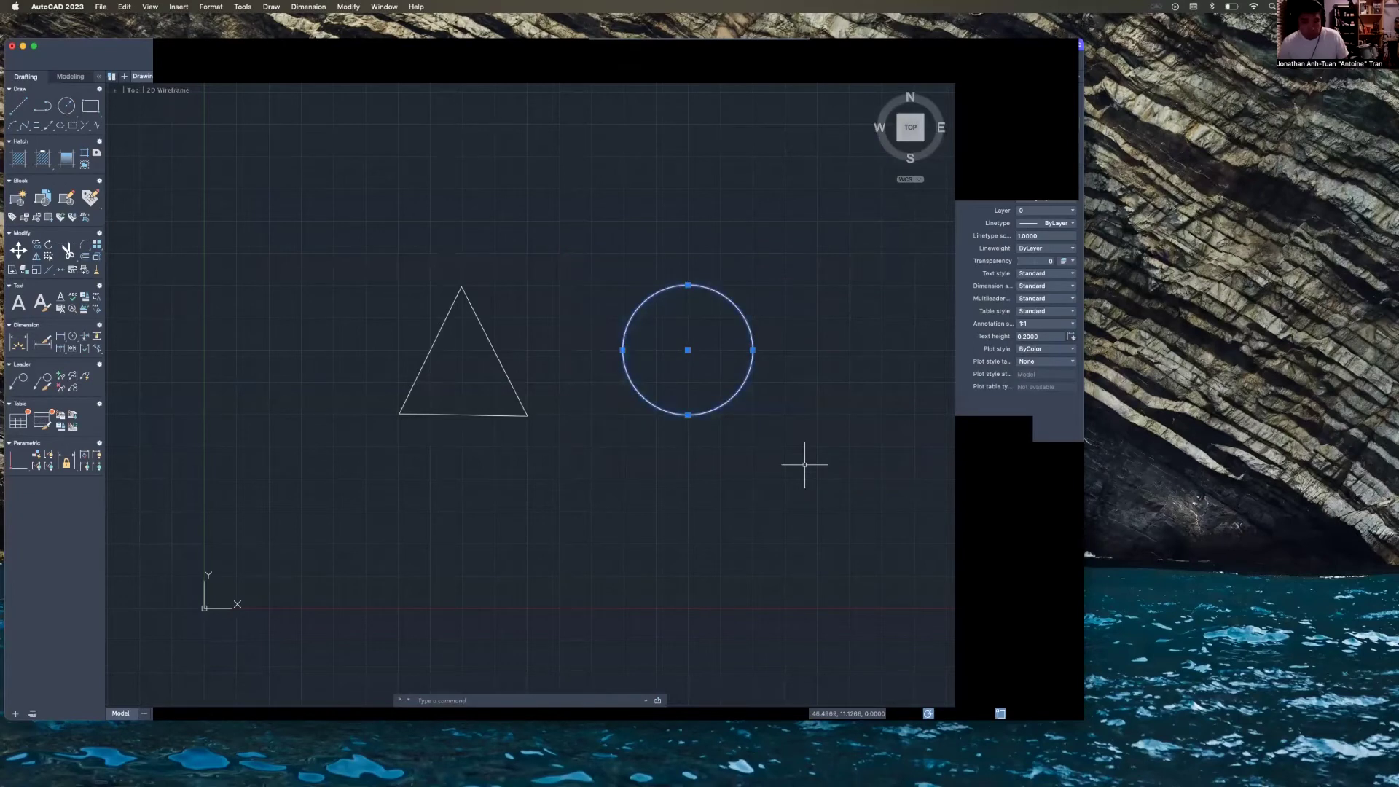
click(745, 432)
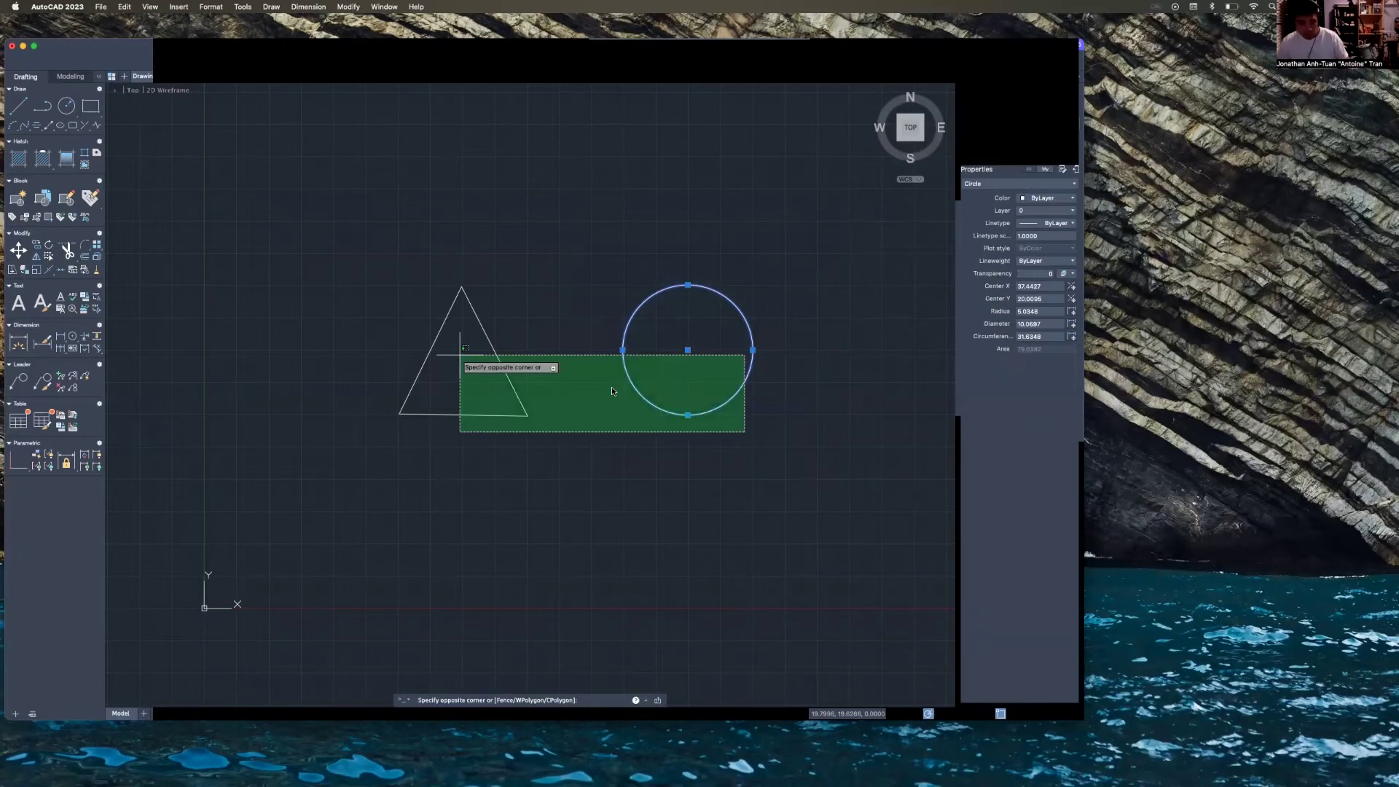
key(Escape)
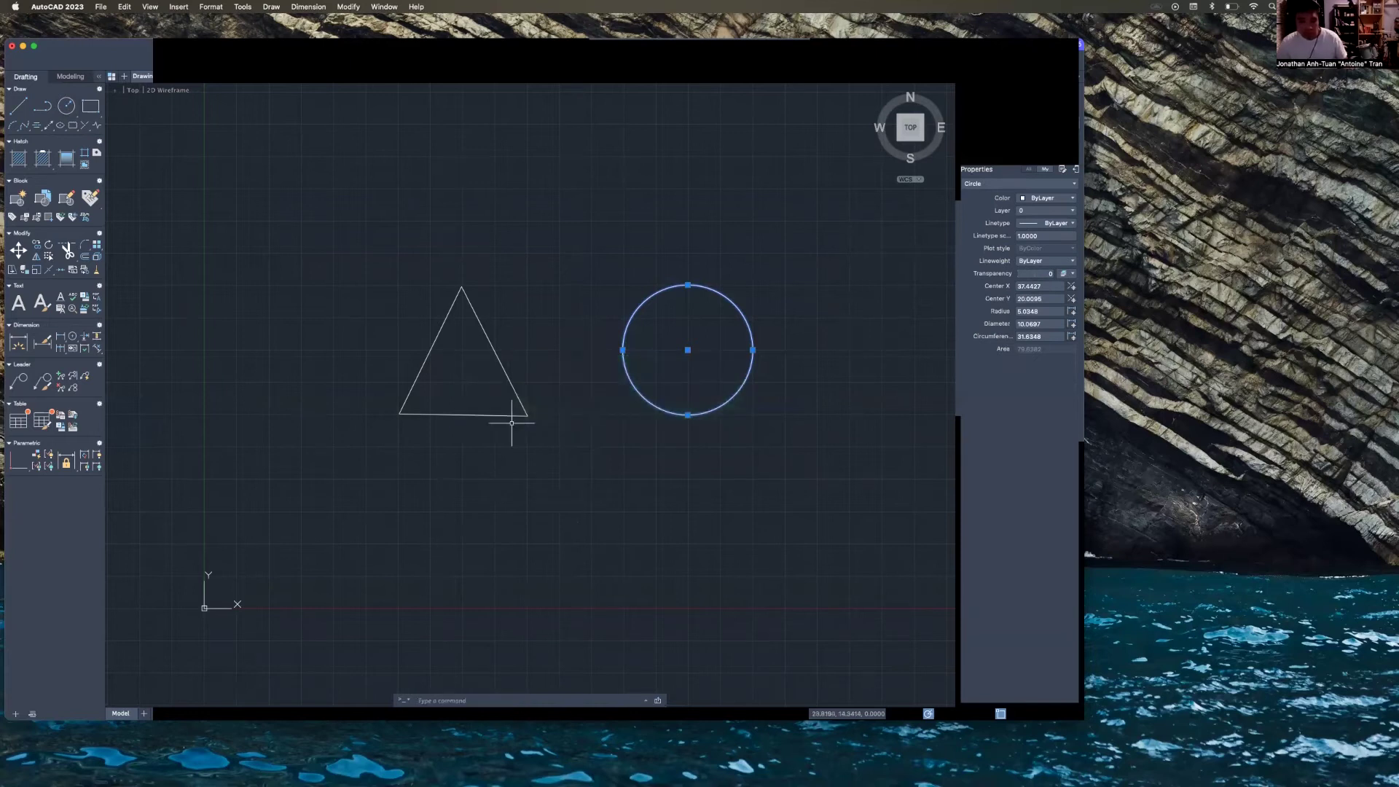
click(325, 236)
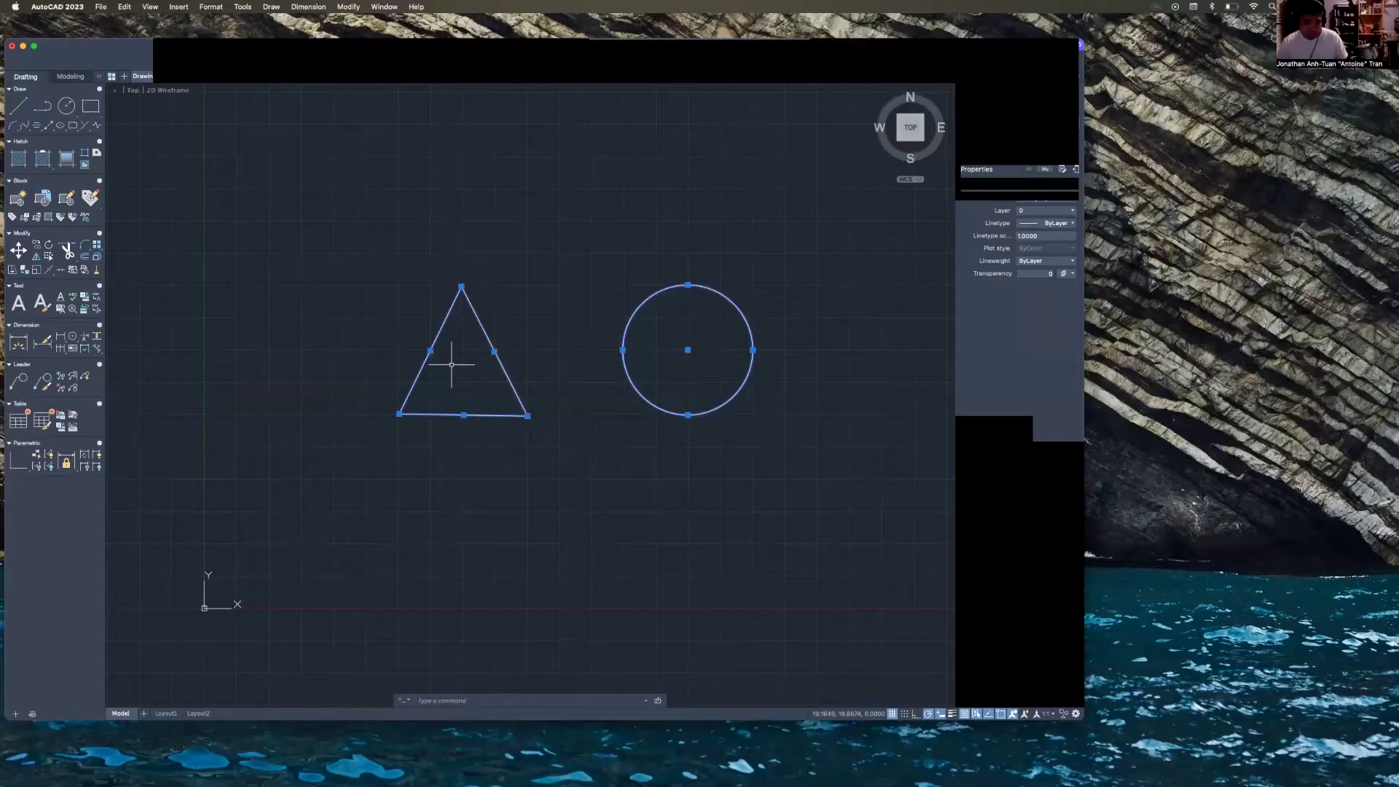
Sweep window and lasso selections around the triangle and circle, then clear them with Esc
click(378, 313)
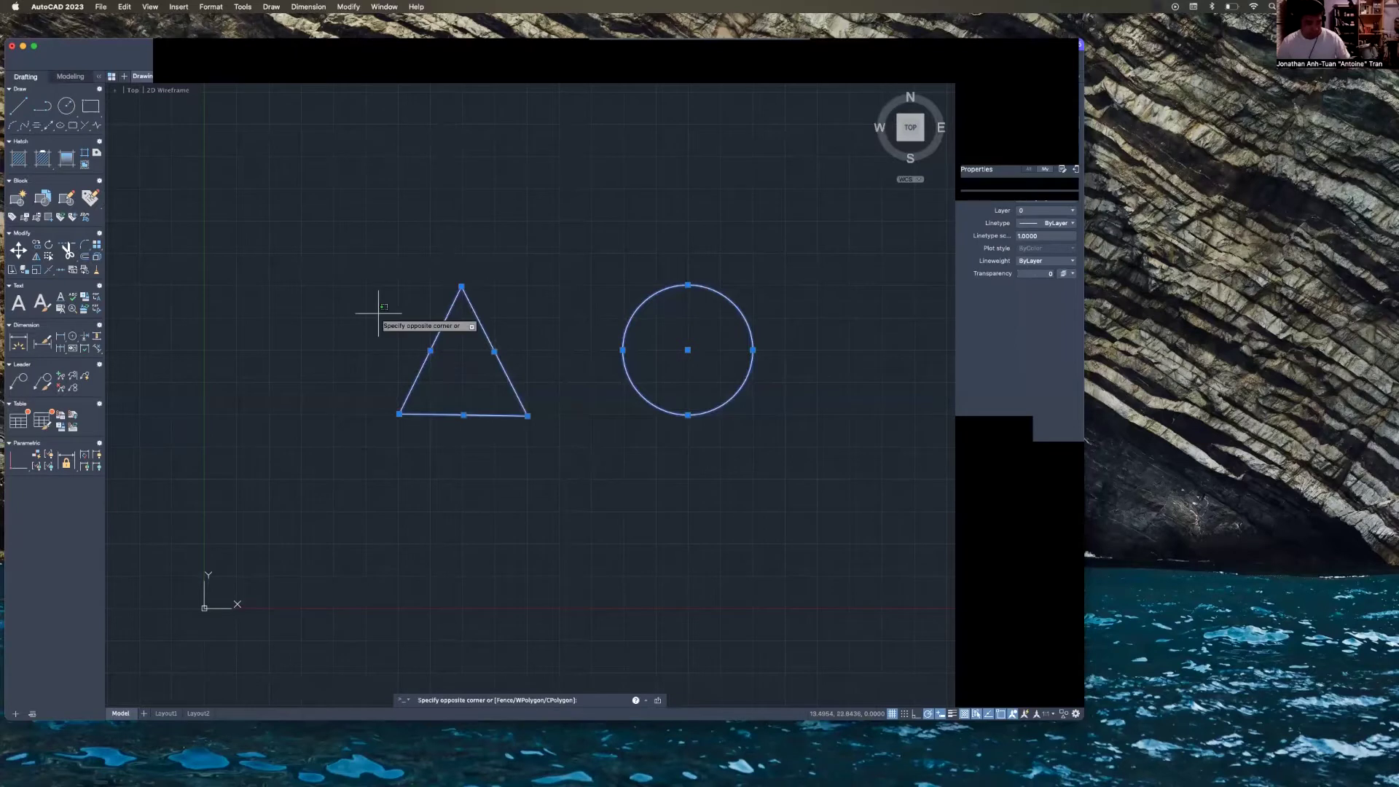
key(Escape)
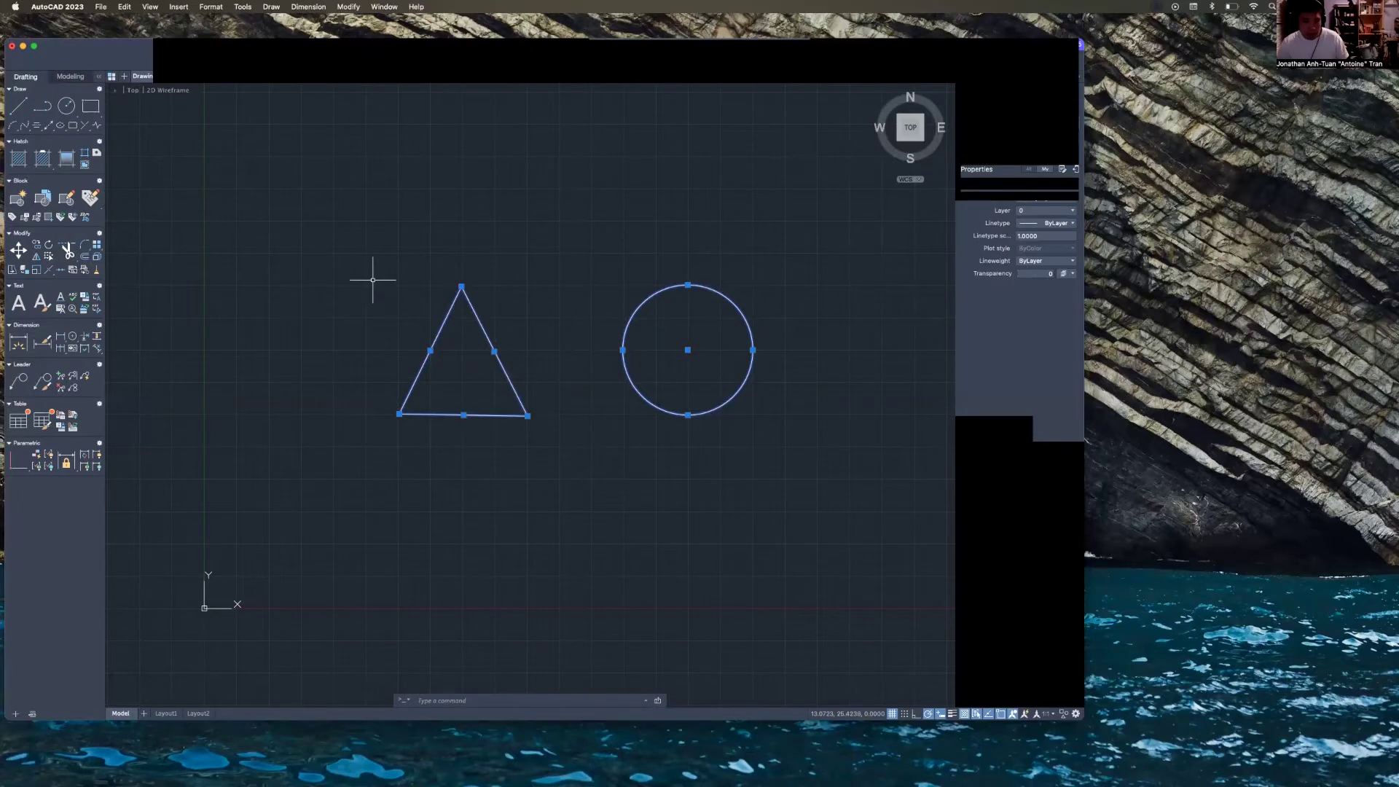
drag(365, 304, 791, 284)
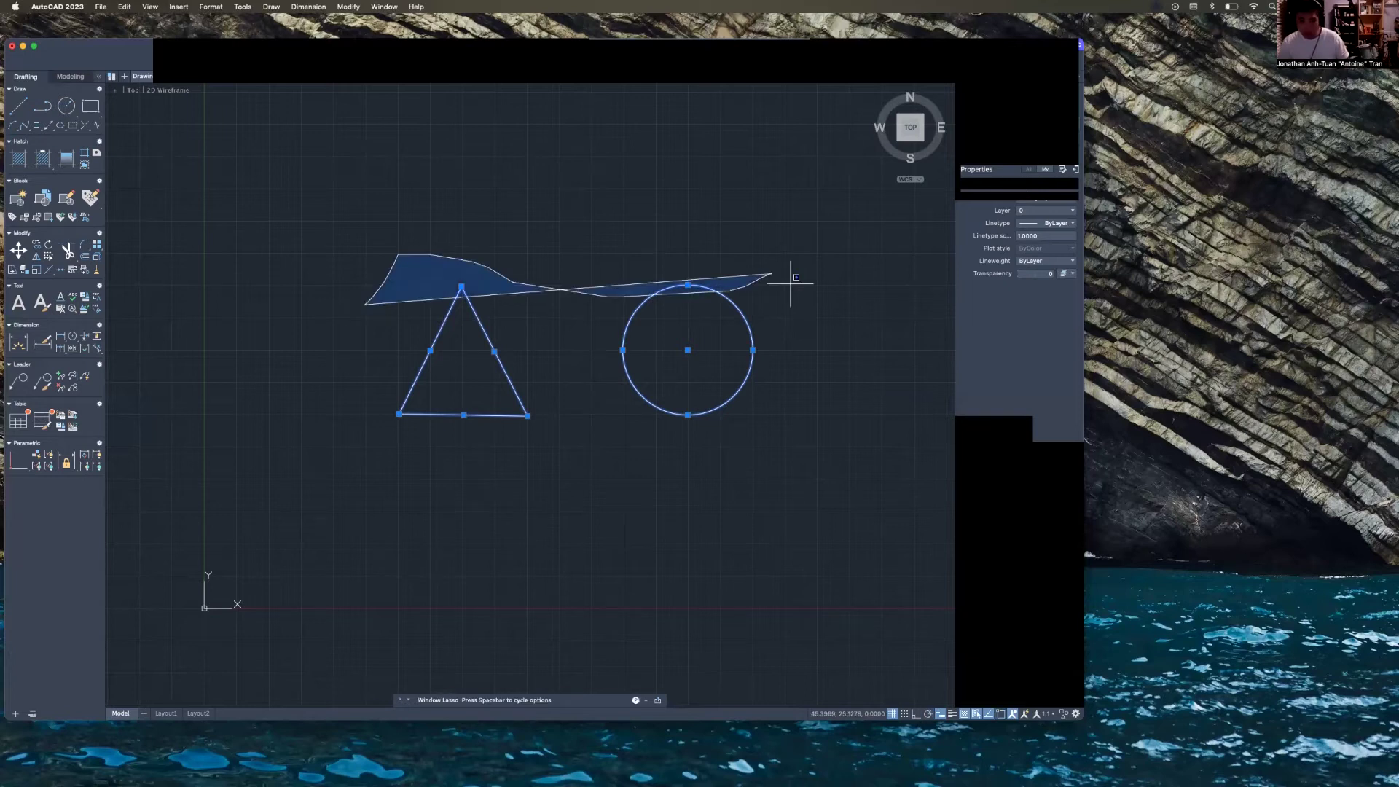
drag(791, 283, 369, 328)
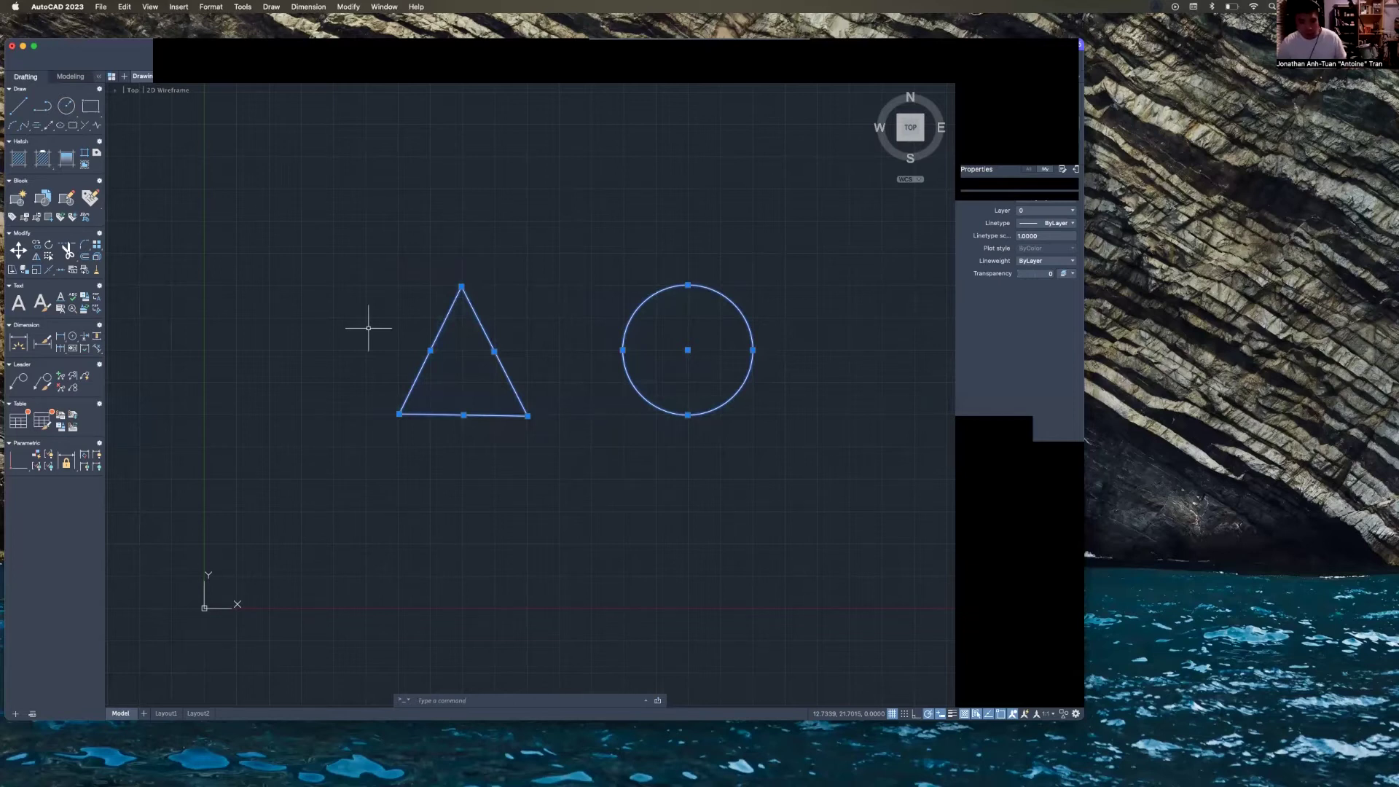
key(Escape)
click(332, 231)
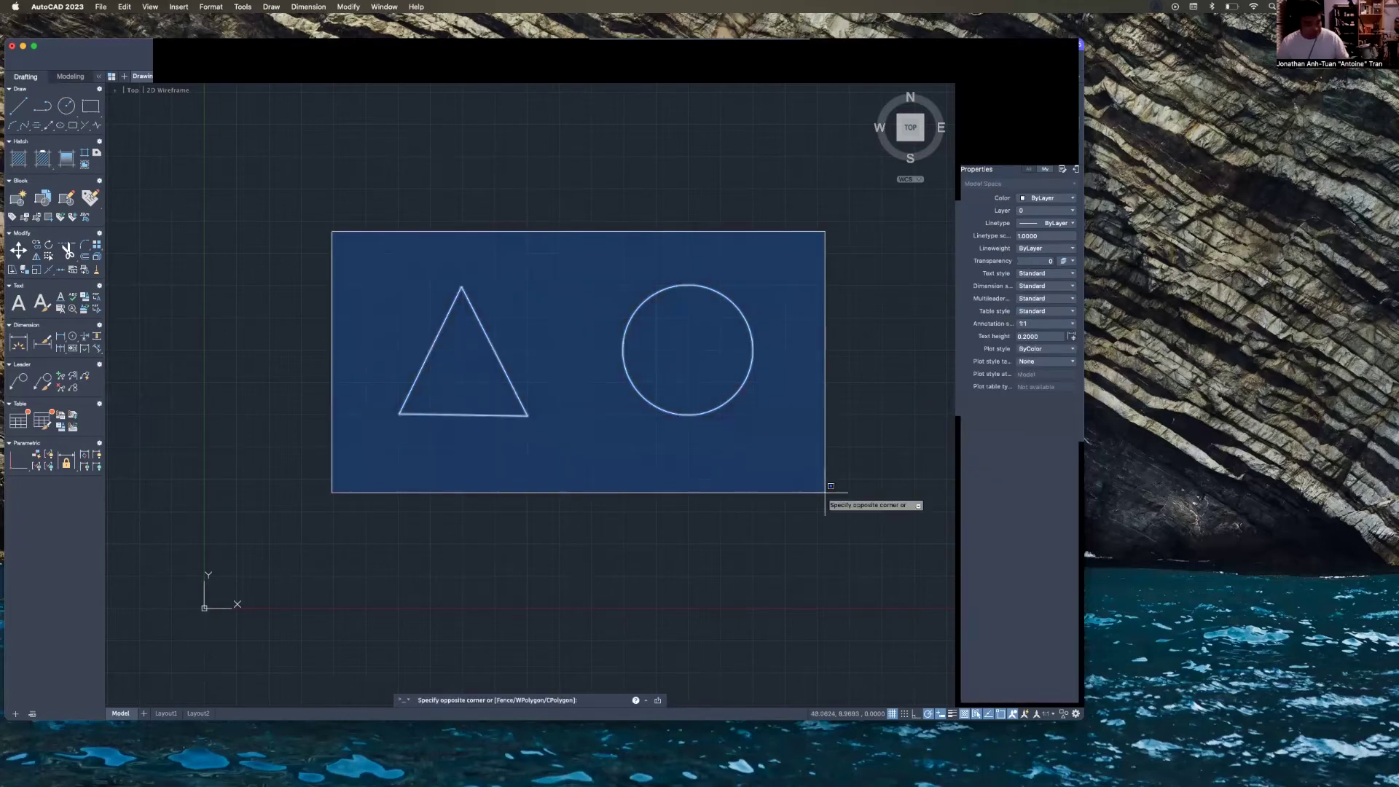
key(Escape)
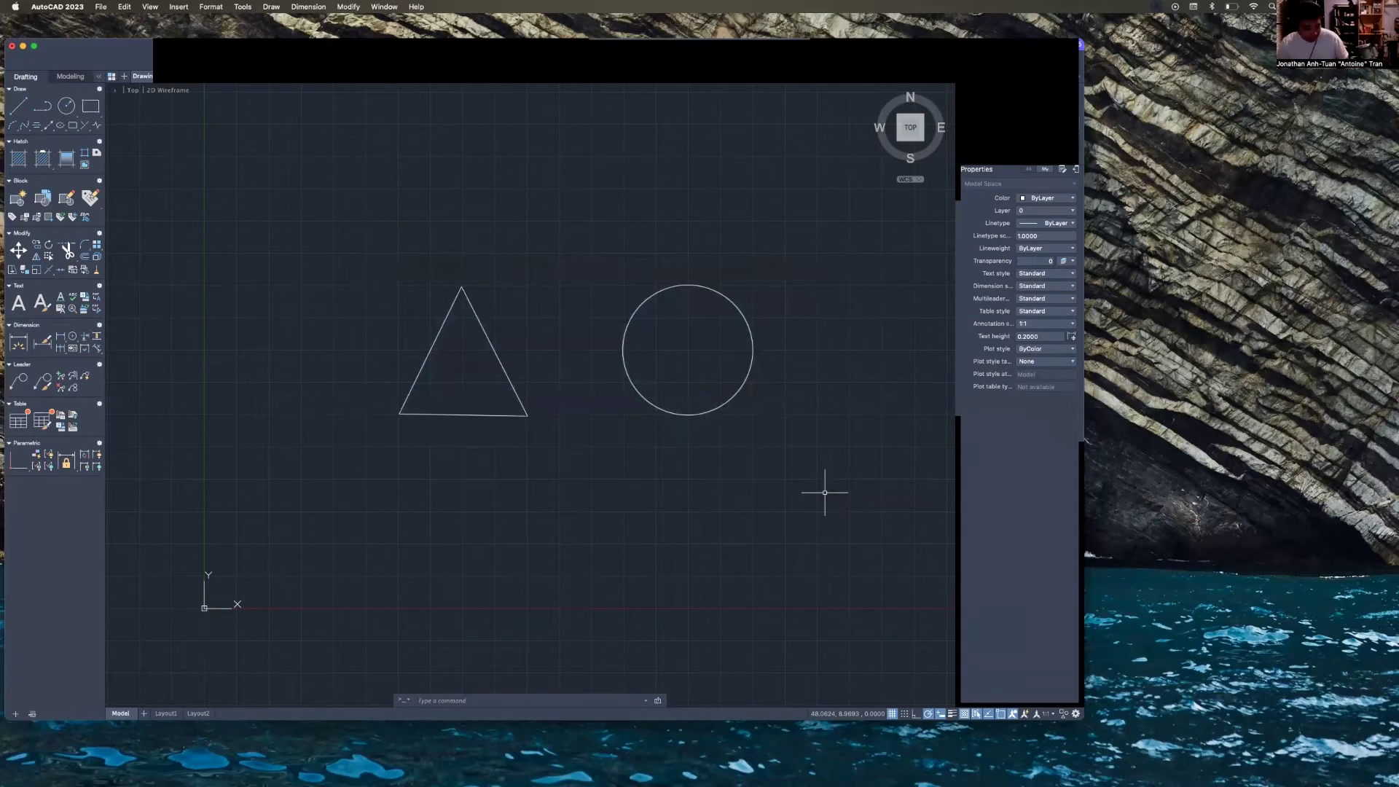
mouse_move(382, 299)
mouse_down()
mouse_move(631, 234)
mouse_move(456, 555)
mouse_move(356, 345)
mouse_move(367, 318)
mouse_up()
key(Escape)
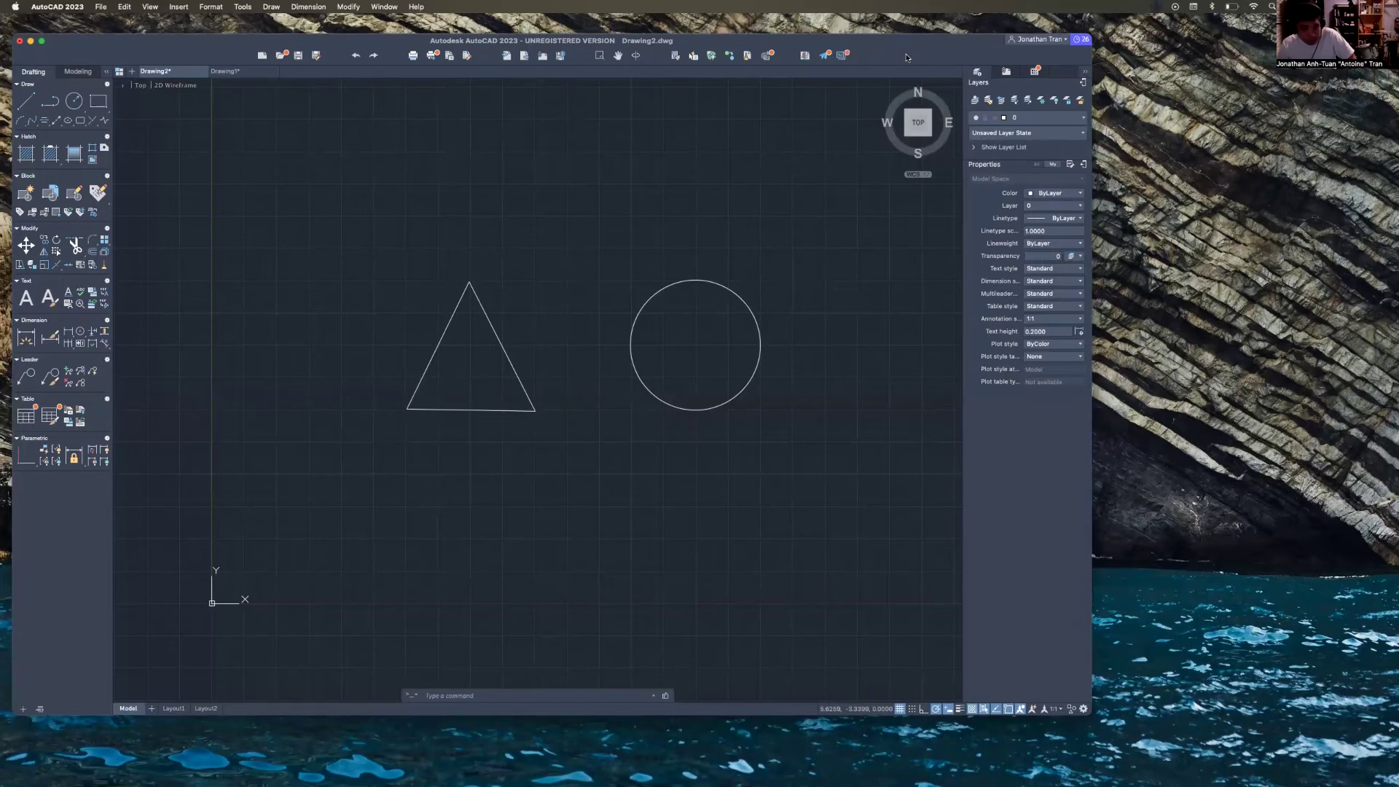
drag(858, 56, 883, 57)
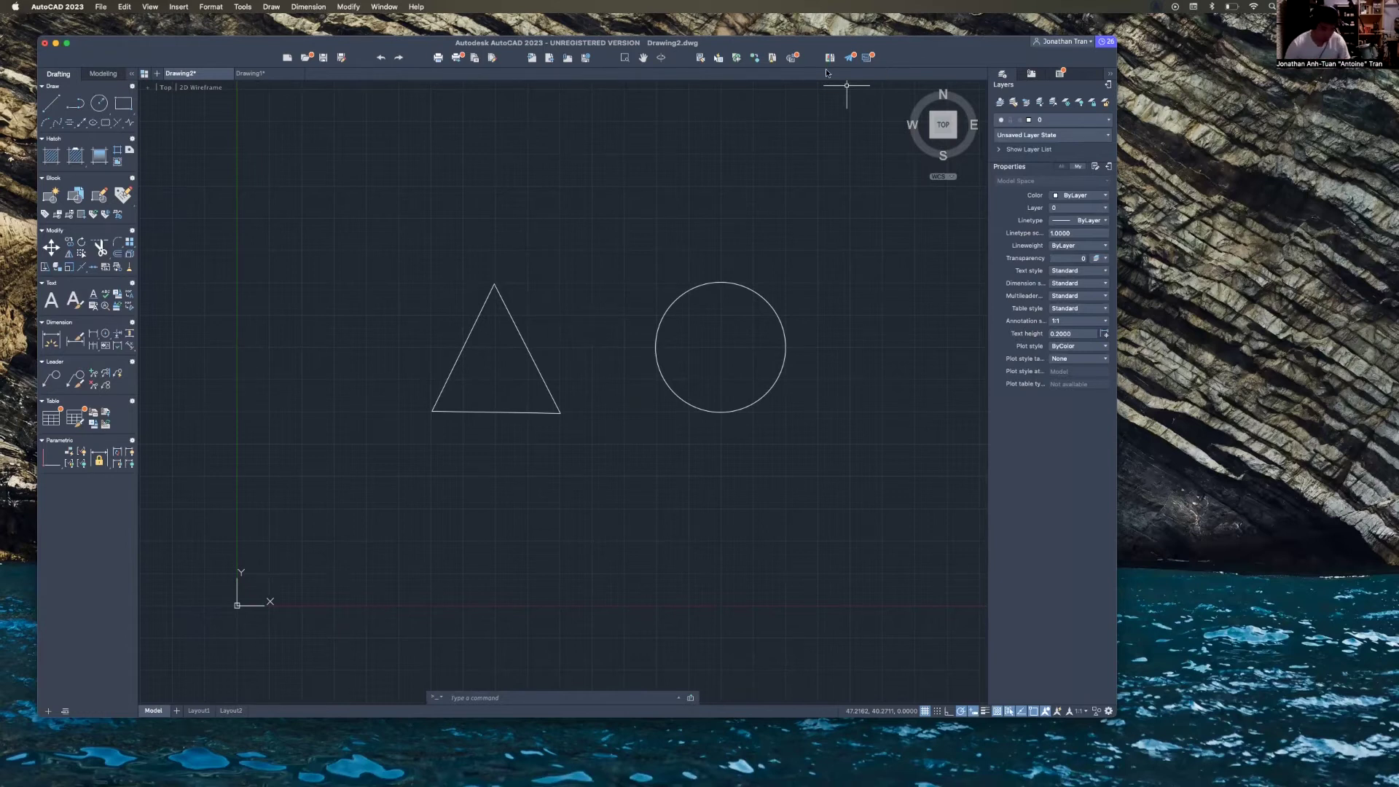
click(624, 697)
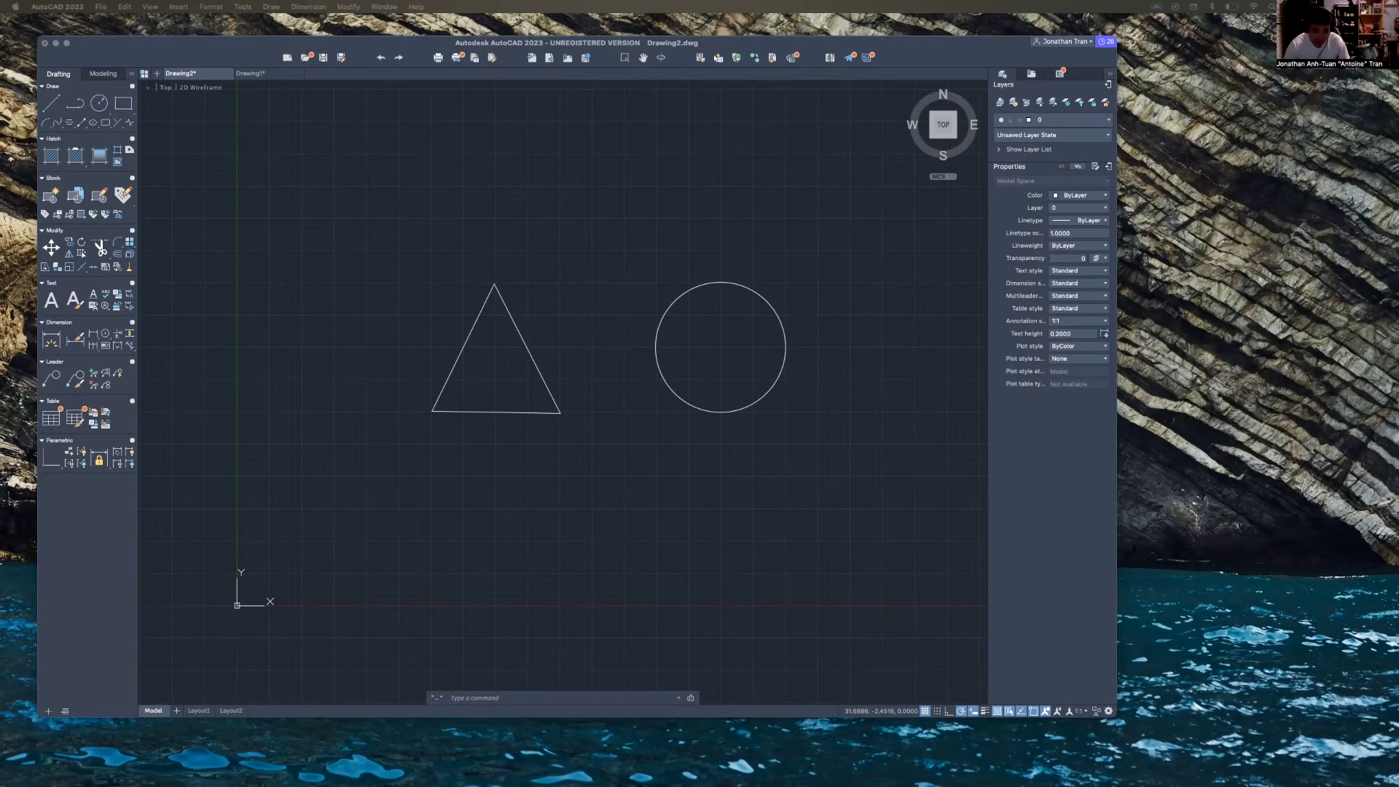
click(550, 700)
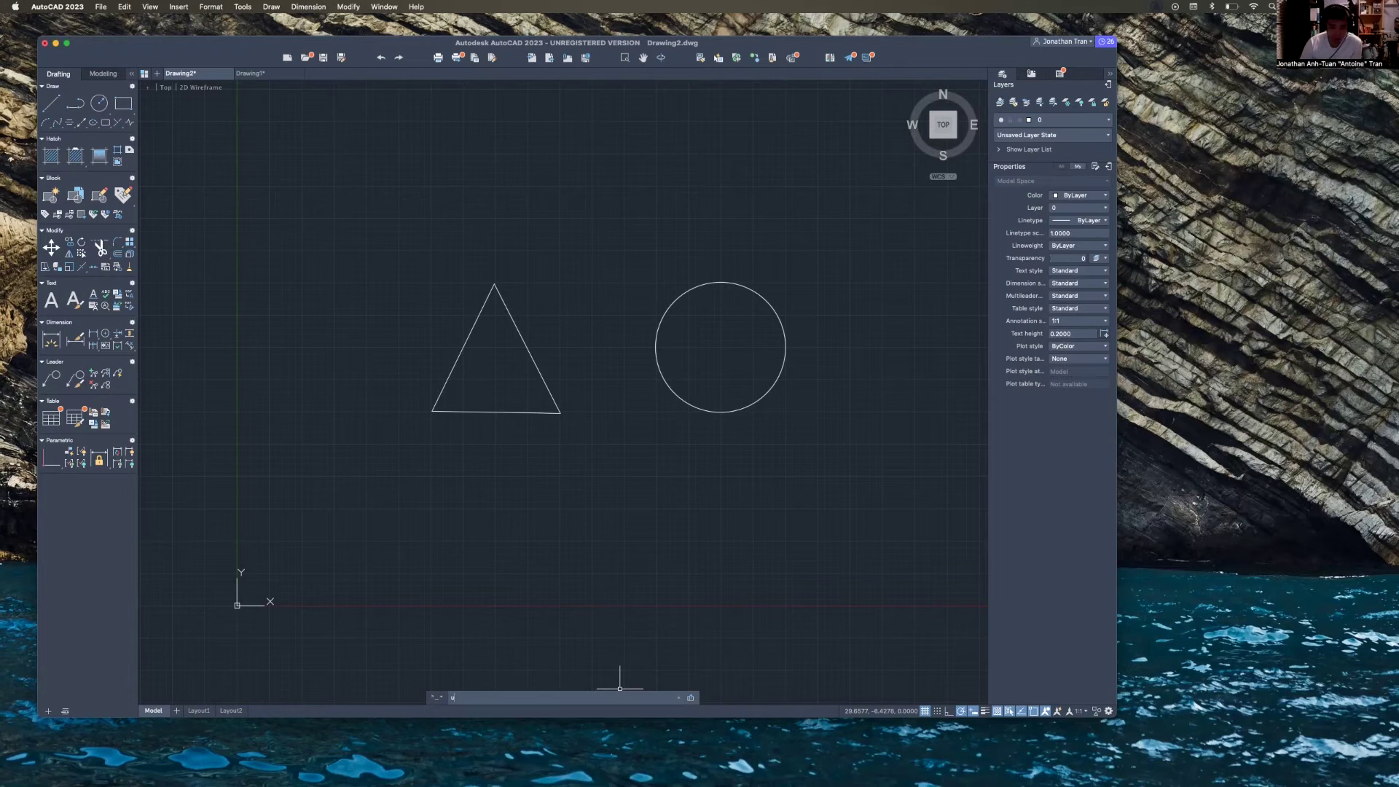
Open the Drawing Units dialog with the UN command
text(n)
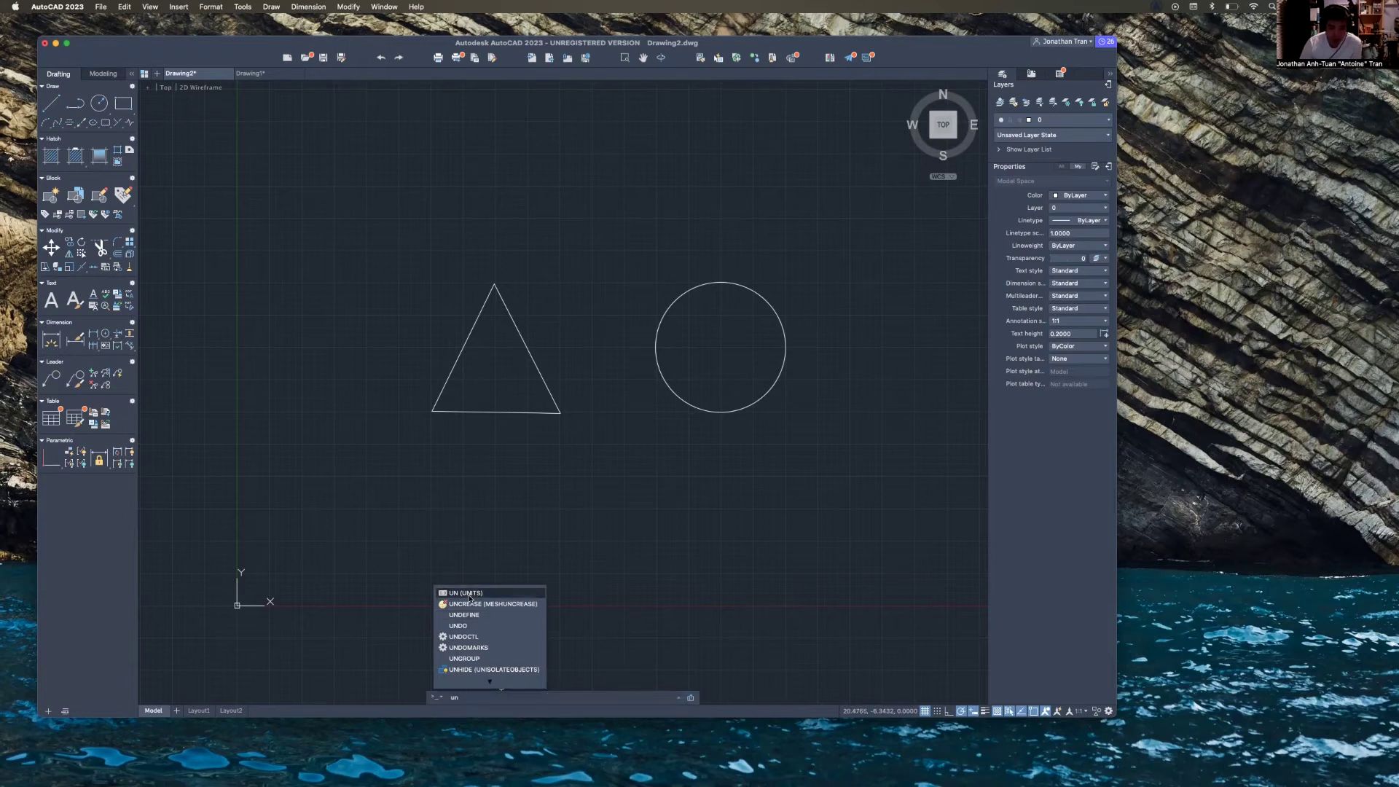
click(489, 698)
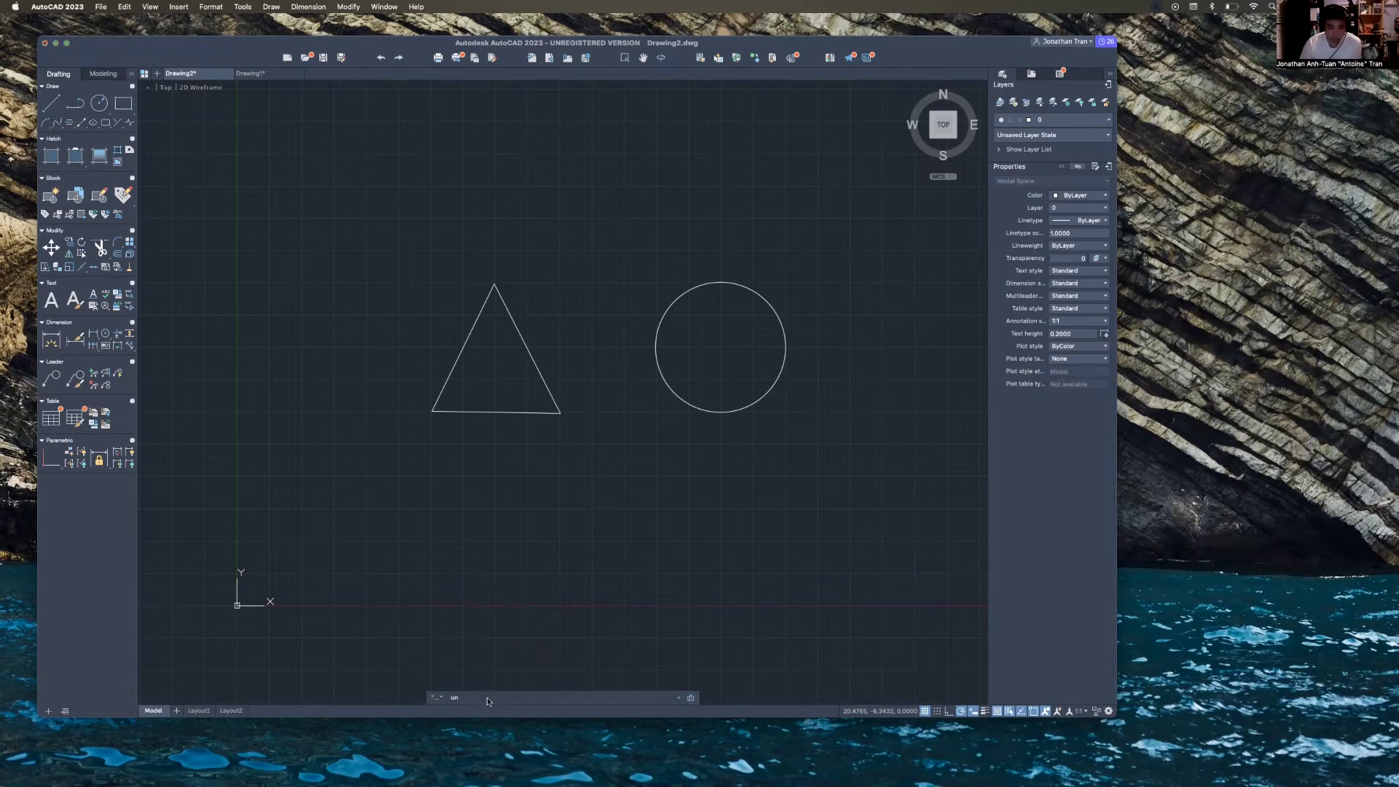
key(Return)
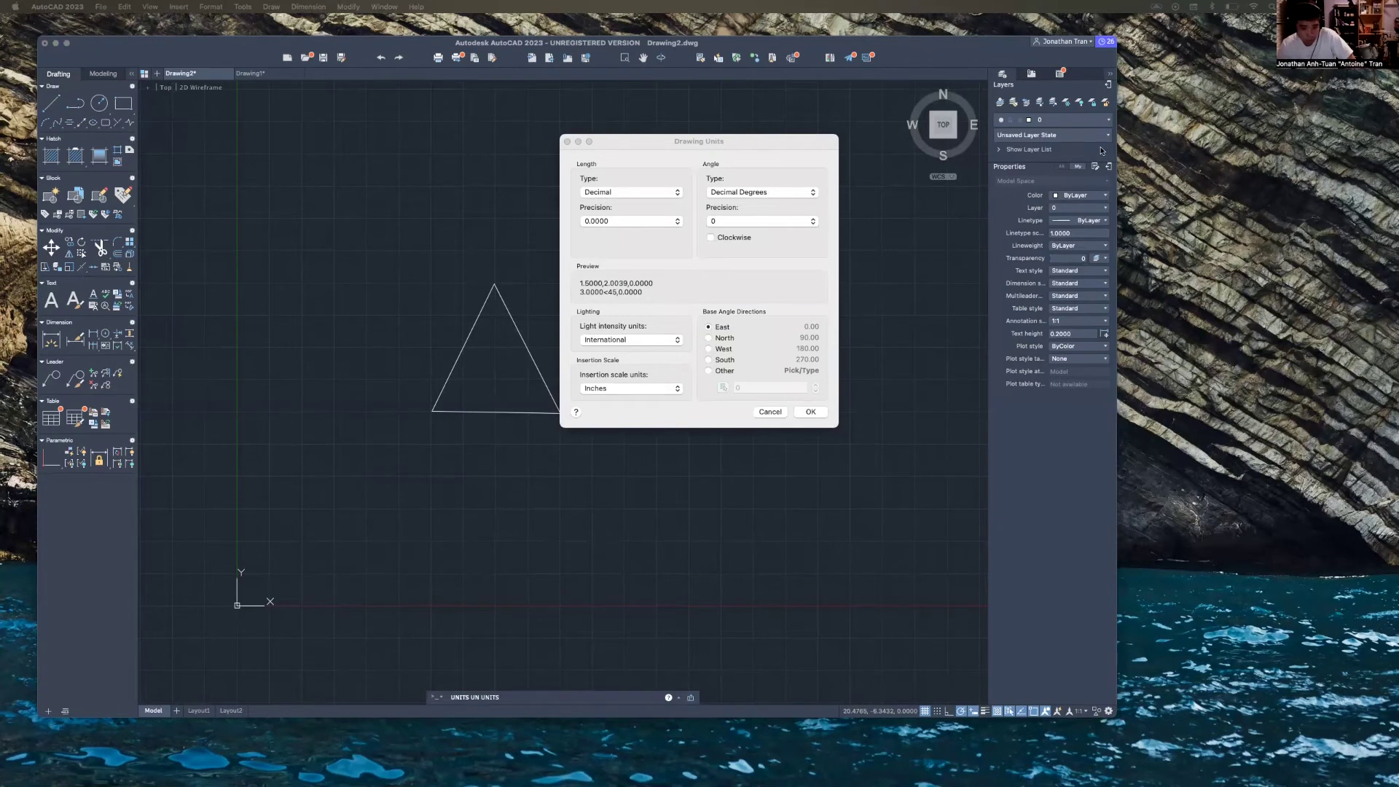
Review the Insertion scale unit choices in Drawing Units, keeping Inches
click(789, 150)
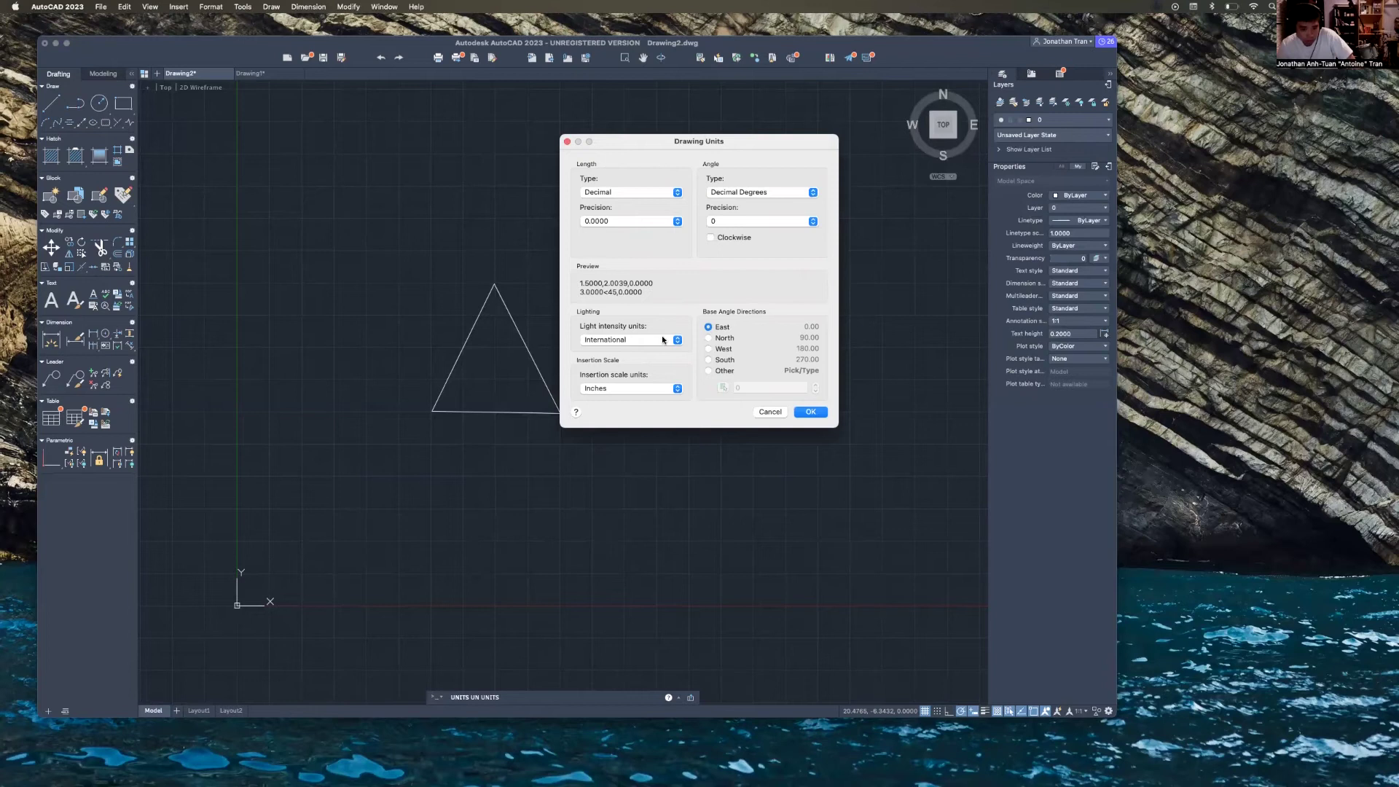
click(663, 389)
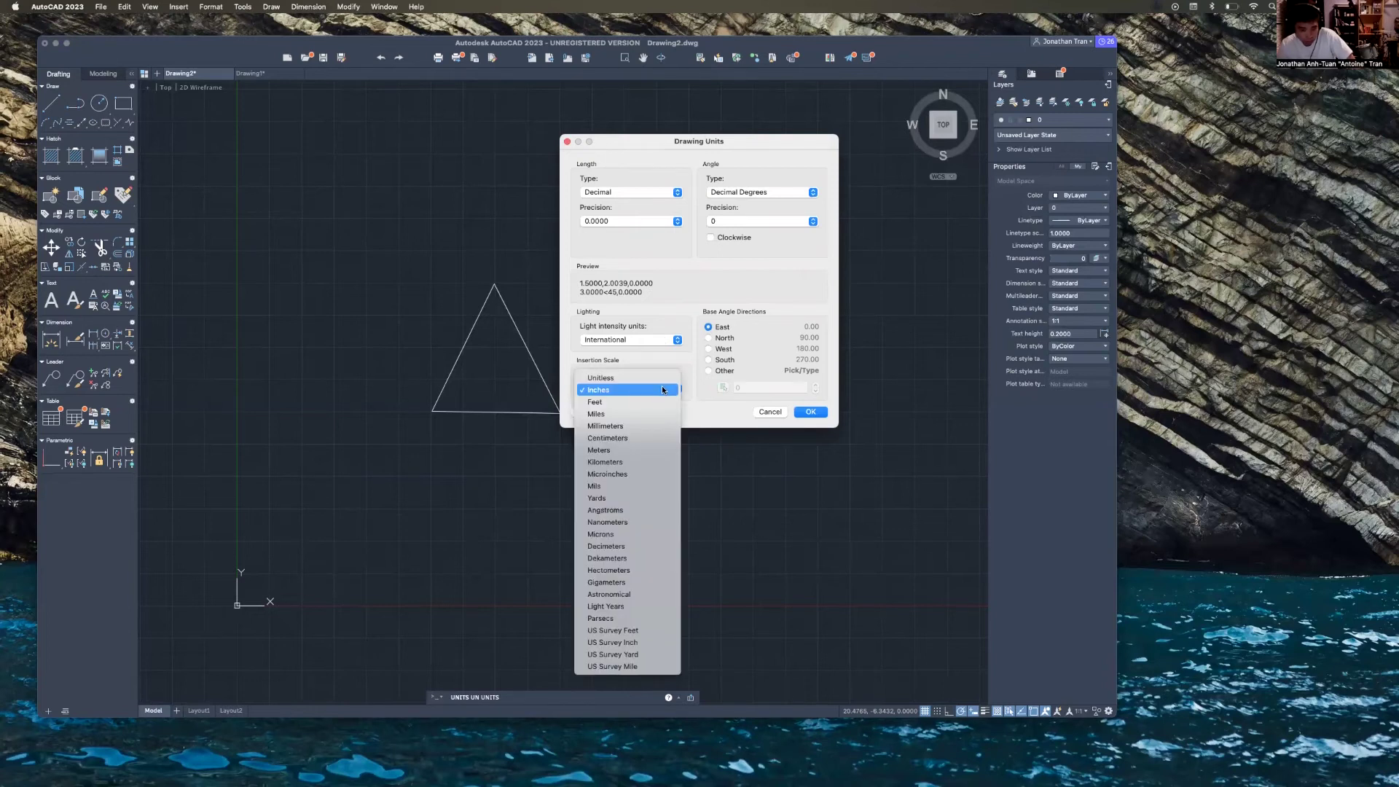
click(664, 390)
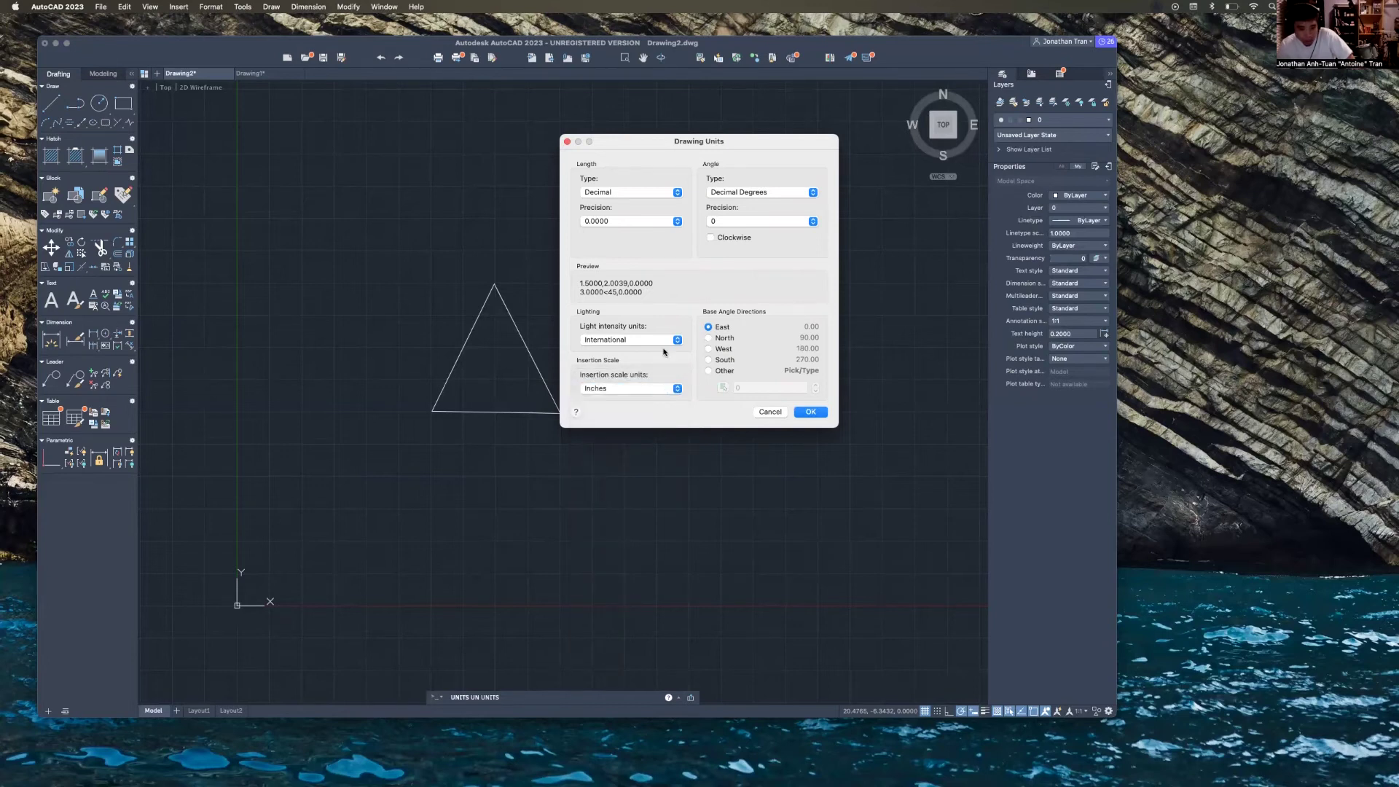
click(654, 388)
click(655, 387)
click(672, 389)
click(666, 355)
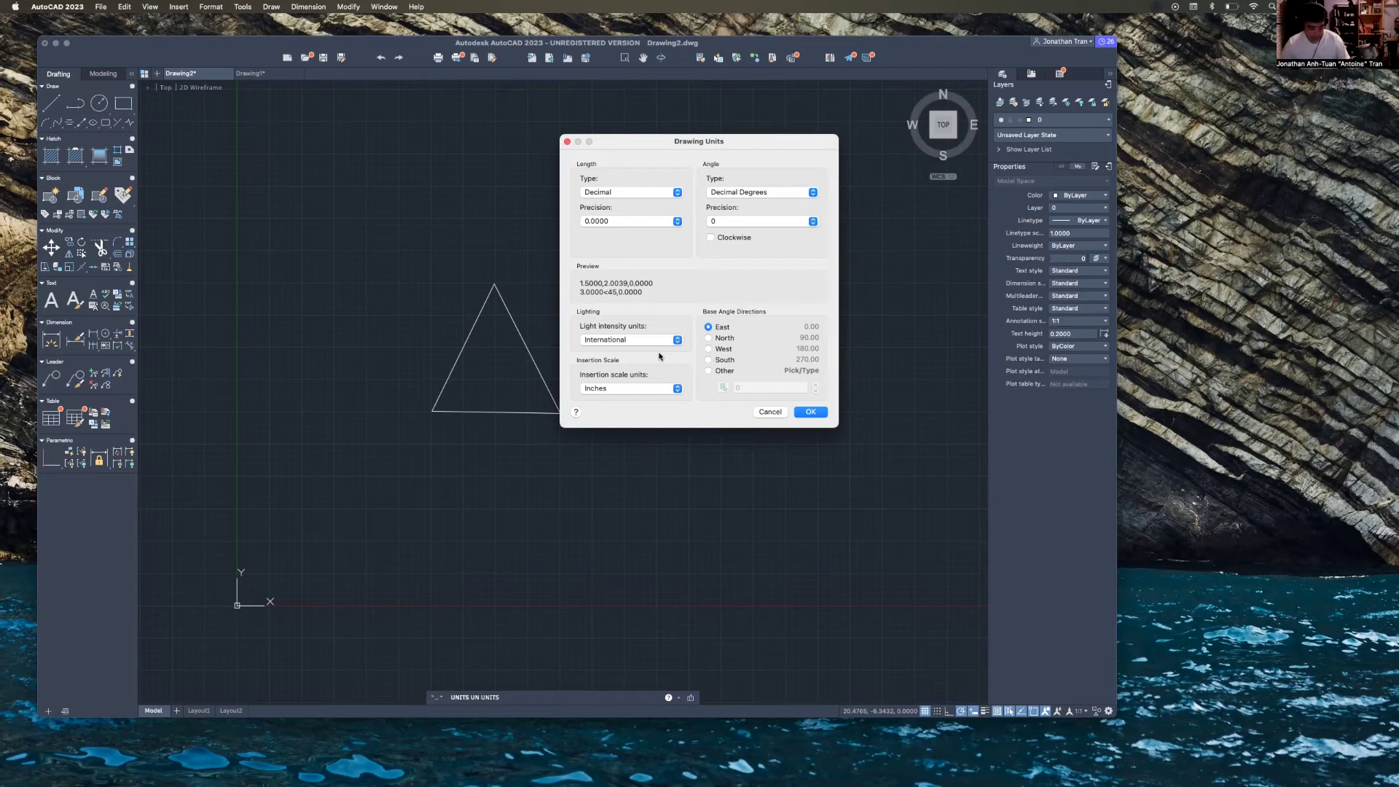
Set the length type to Architectural with 0'-0 1/16" precision
key(super+shift+4)
key(space)
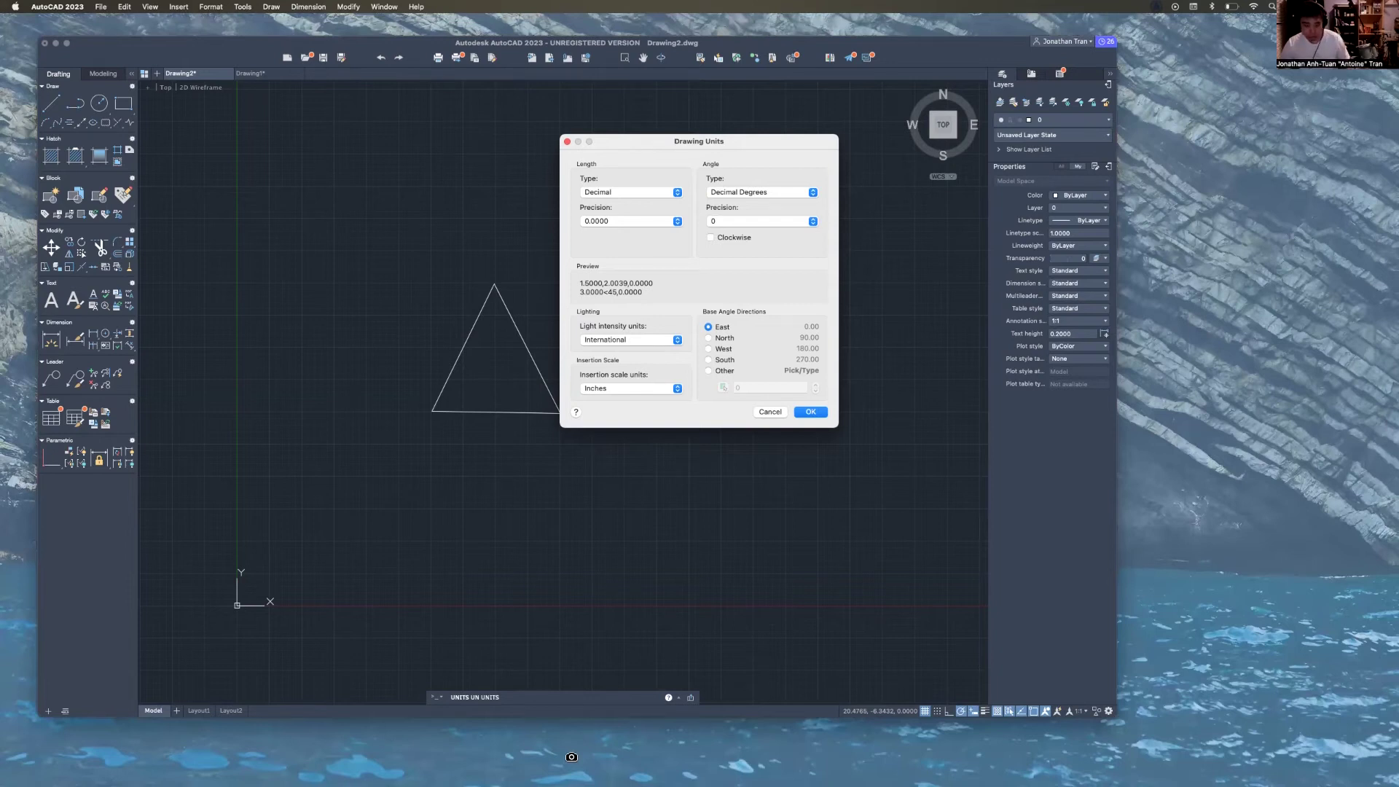
key(Escape)
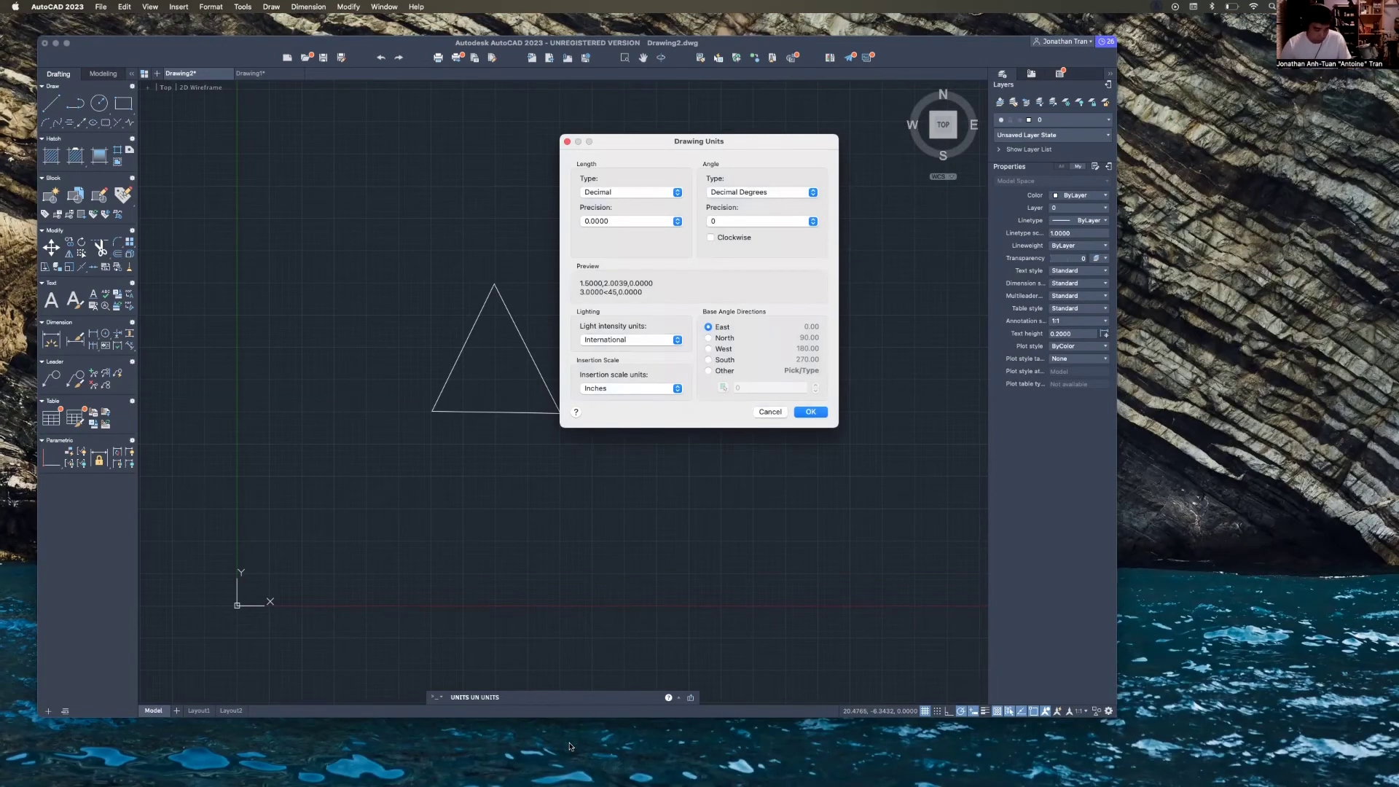
click(643, 191)
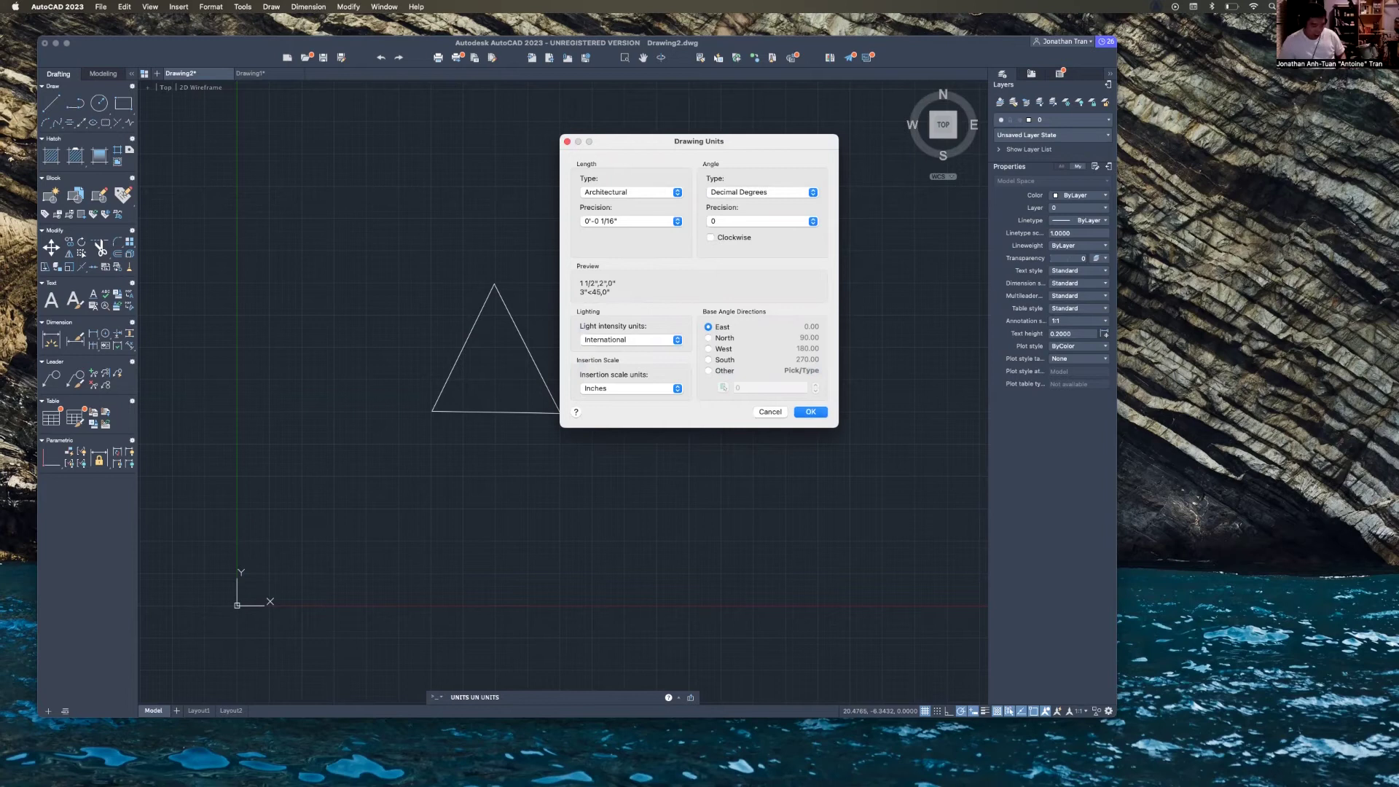
Cancel the Drawing Units changes and start the Line tool from the Draw panel
key(super+Tab)
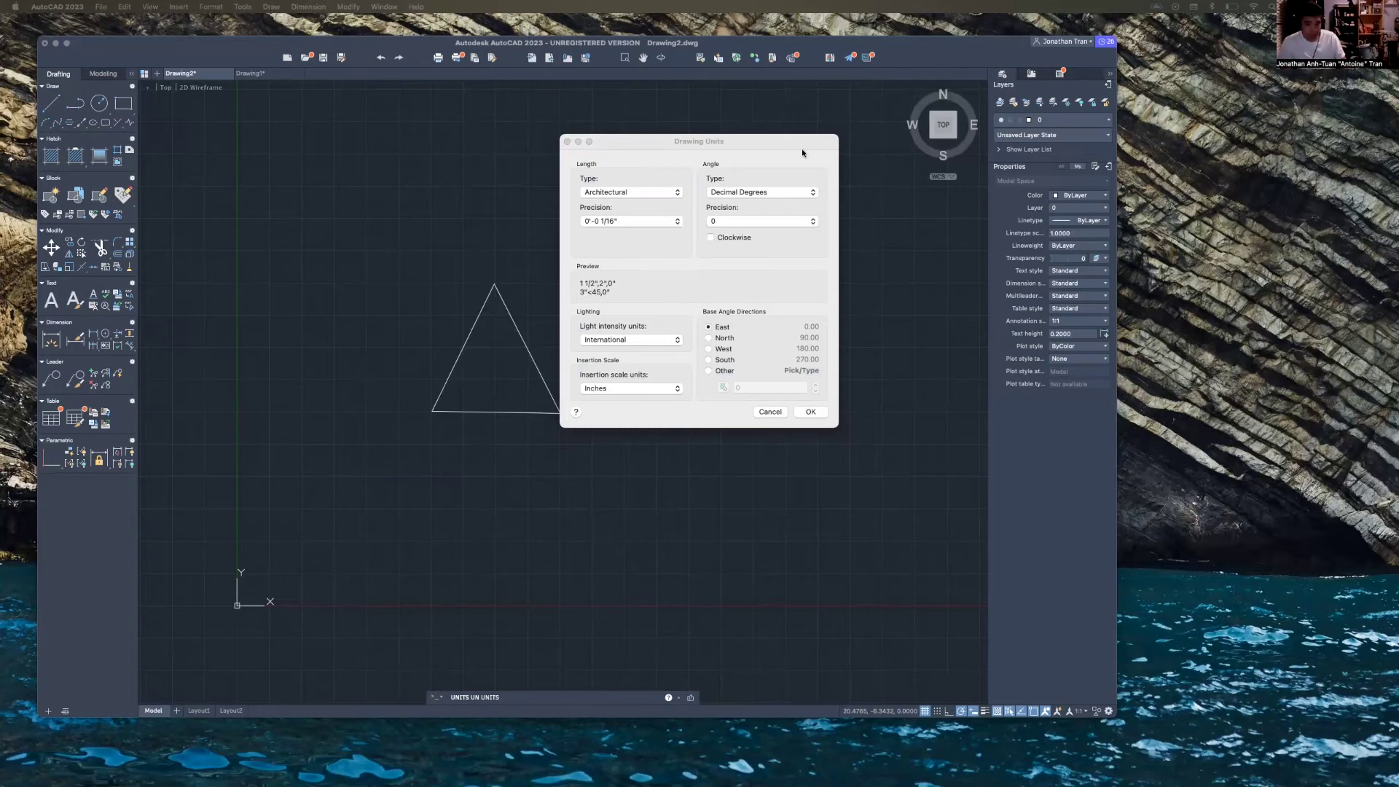
click(656, 299)
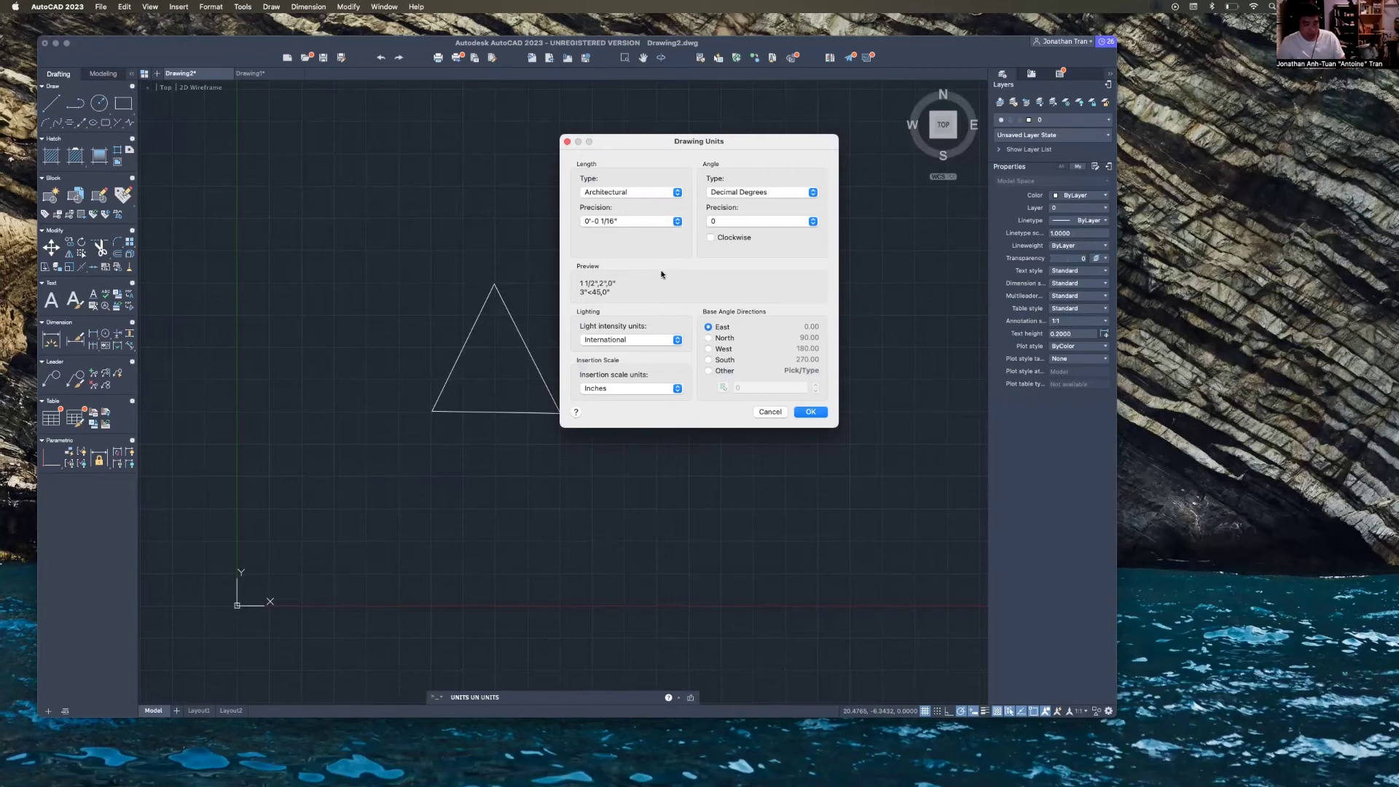
click(757, 407)
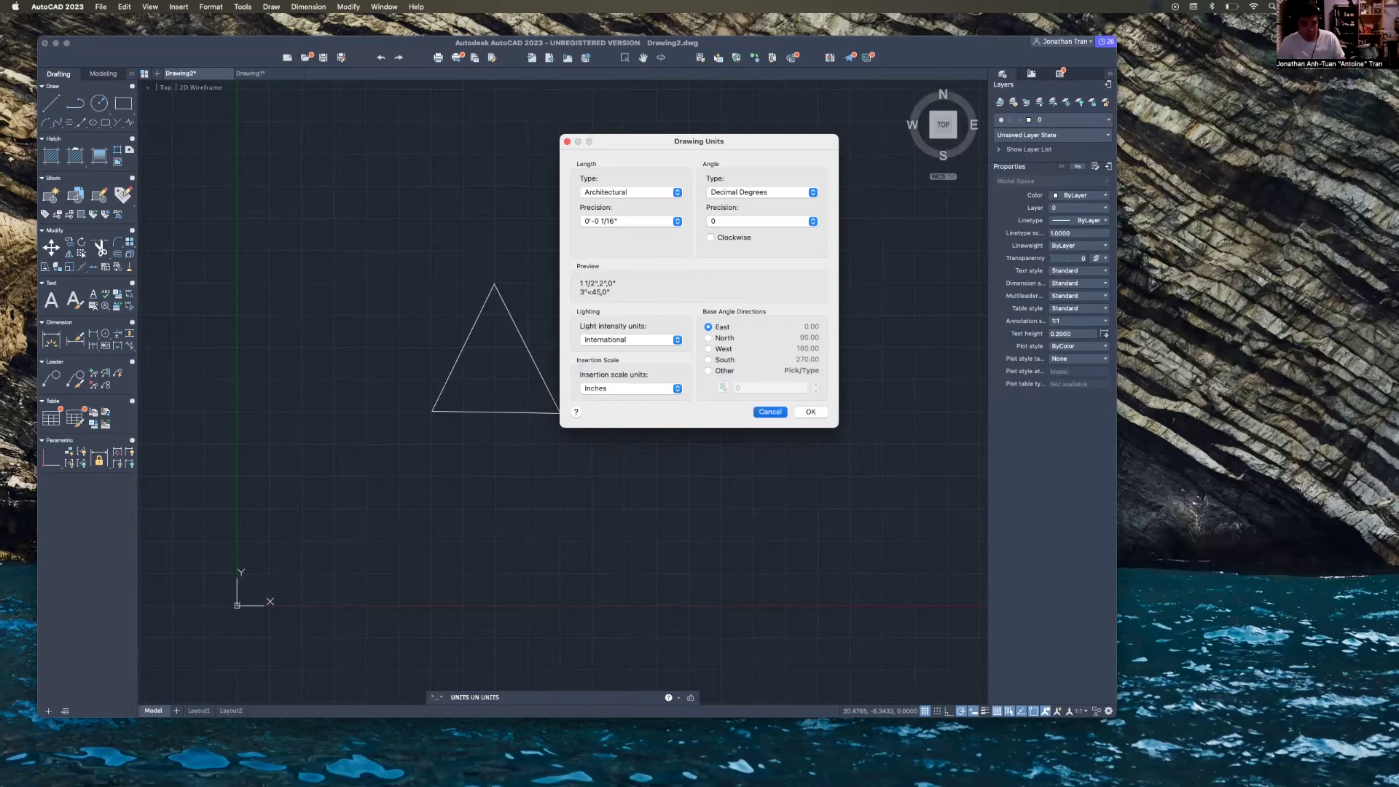
key(Escape)
click(42, 106)
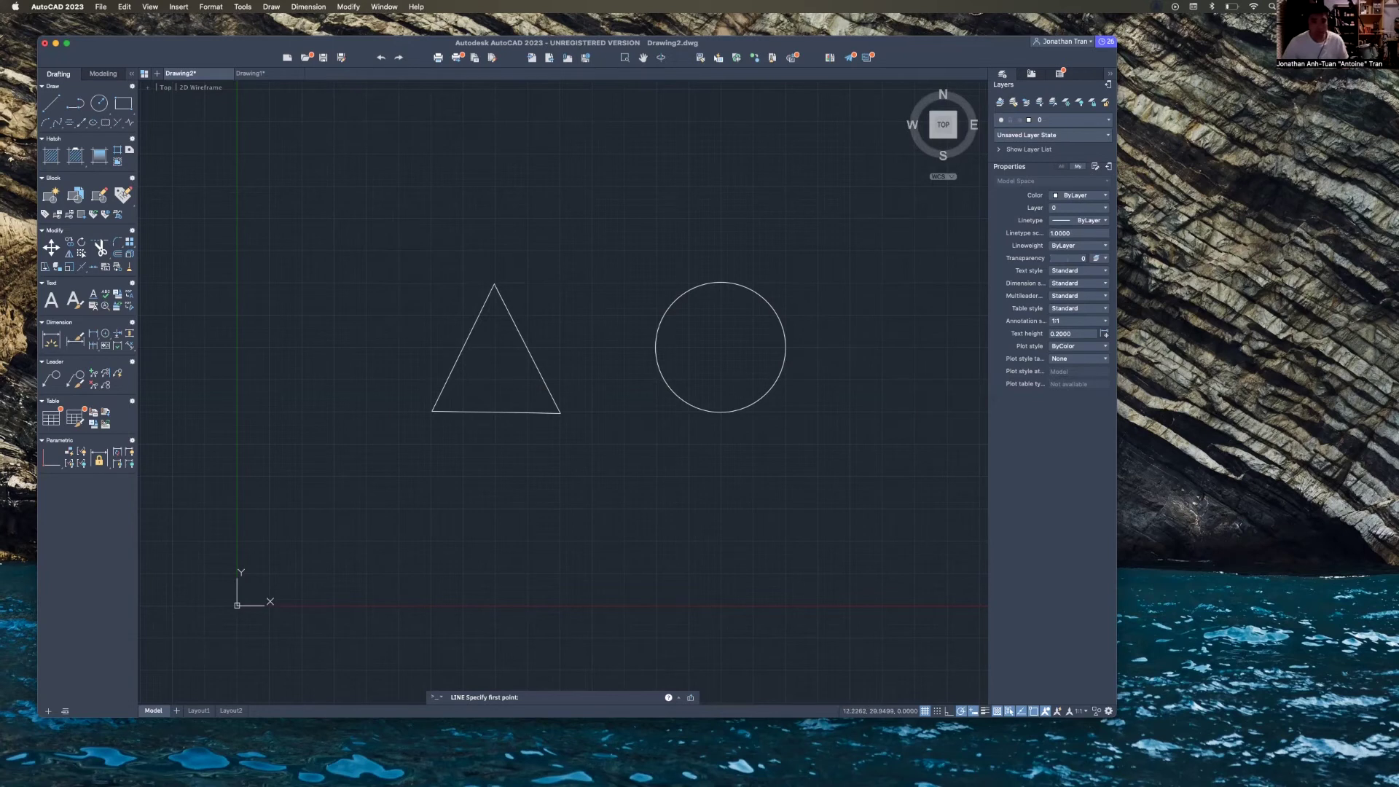
Draw a horizontal line from above-left of the triangle to above-right of the circle
click(396, 219)
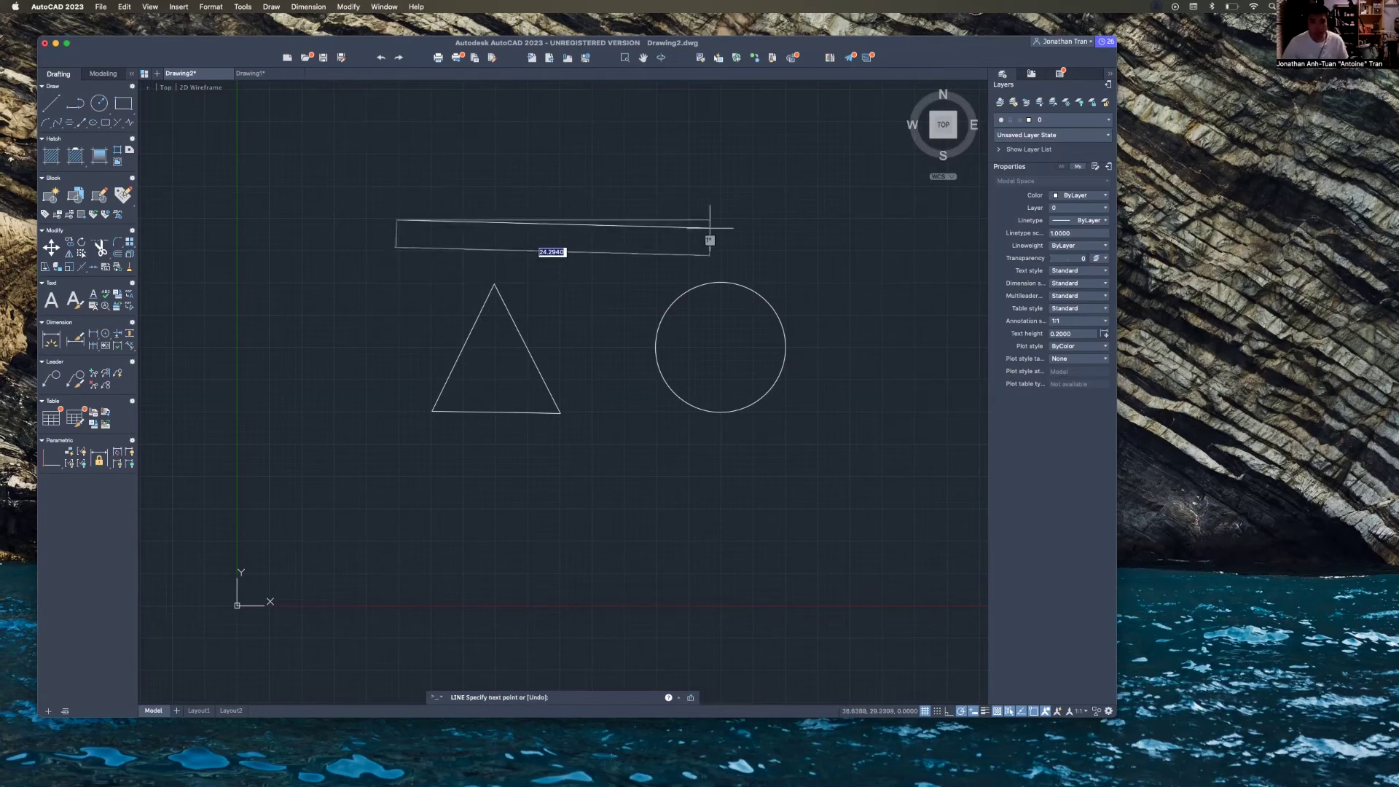
click(847, 219)
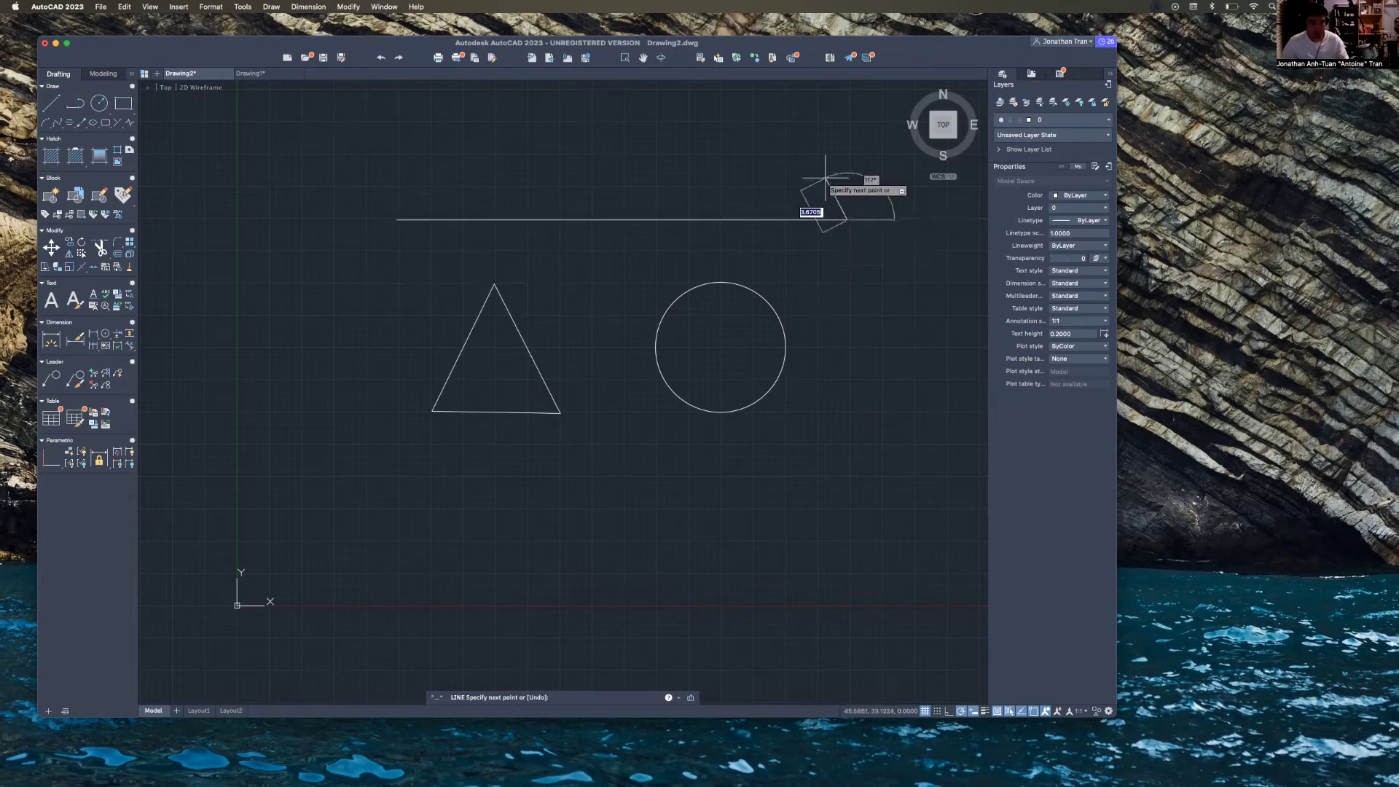
key(Escape)
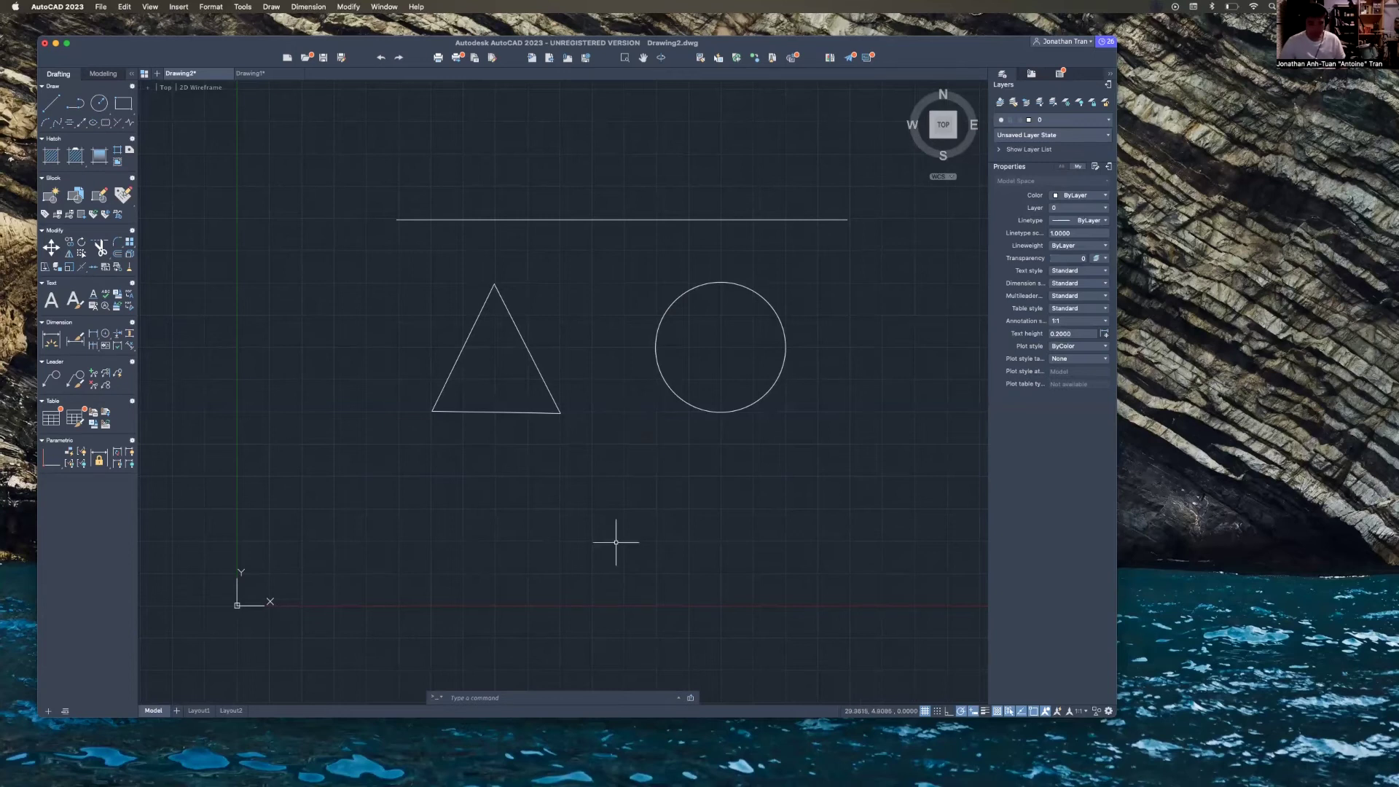
click(624, 512)
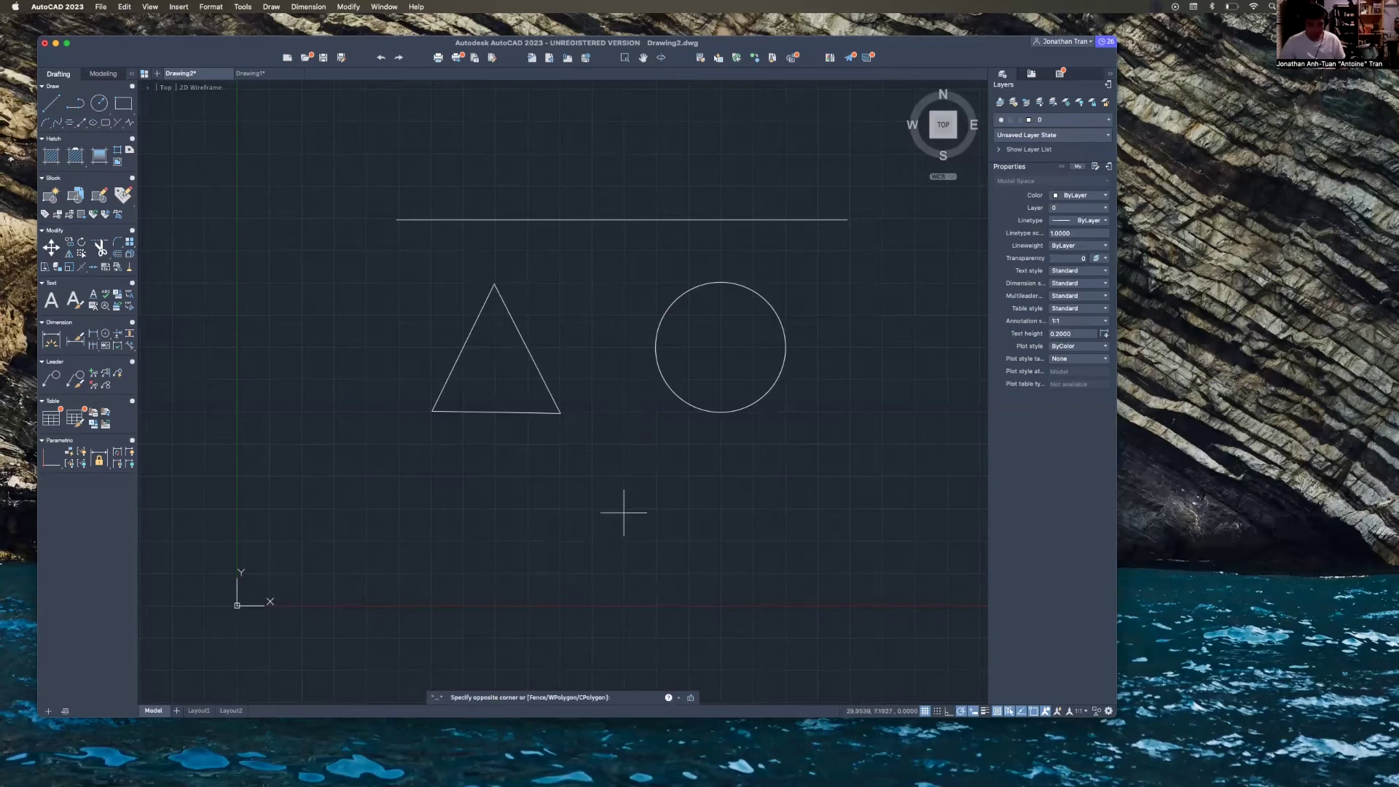
click(847, 511)
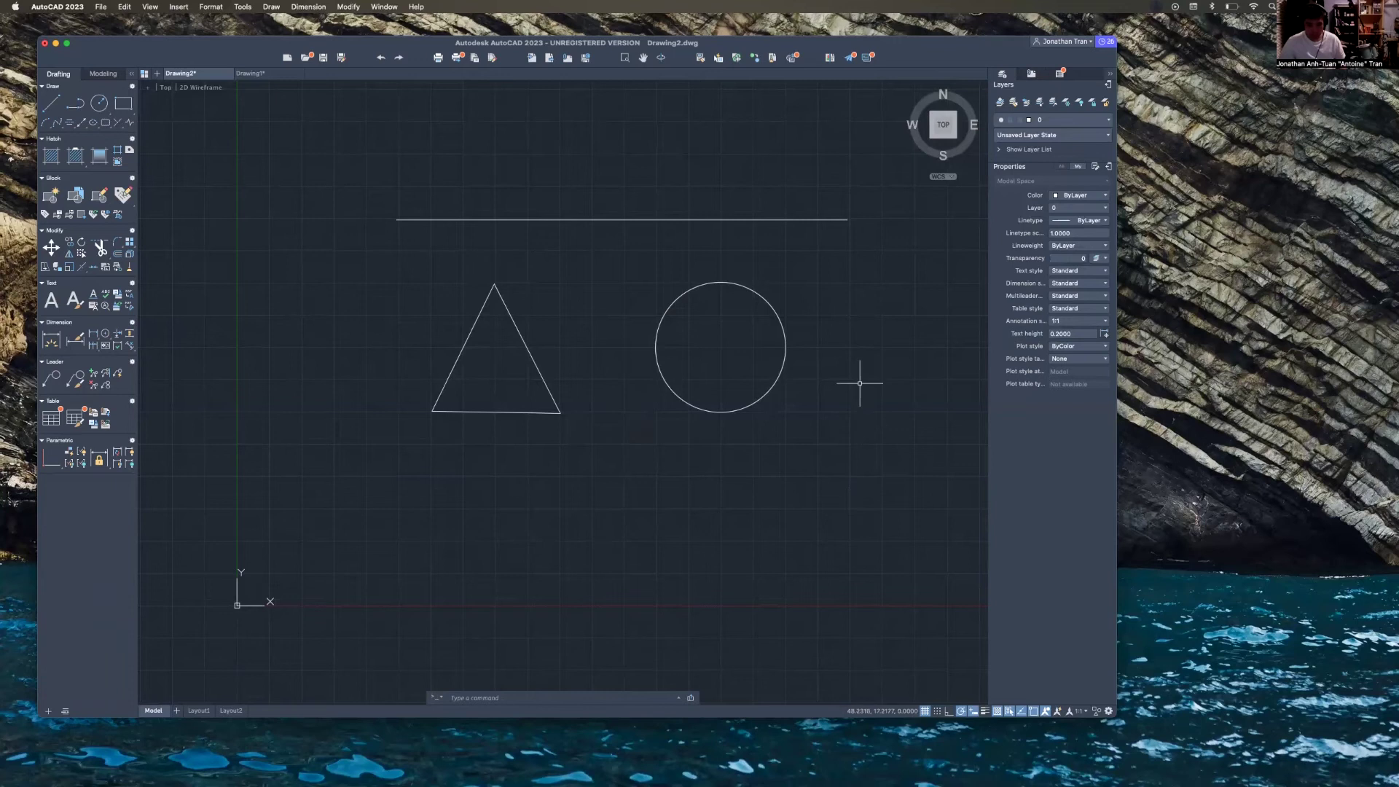
Drag two empty selection boxes on the canvas below the circle
click(656, 506)
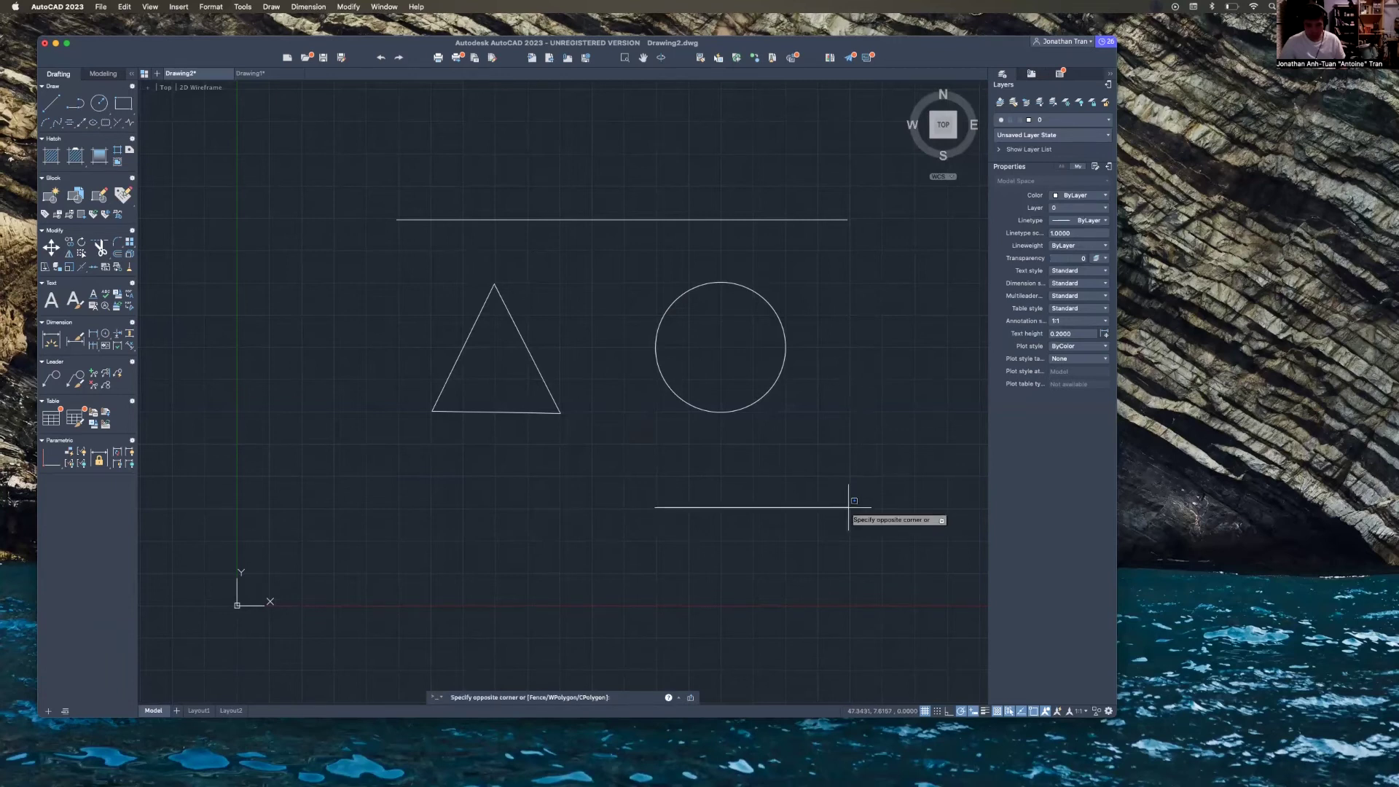
click(851, 508)
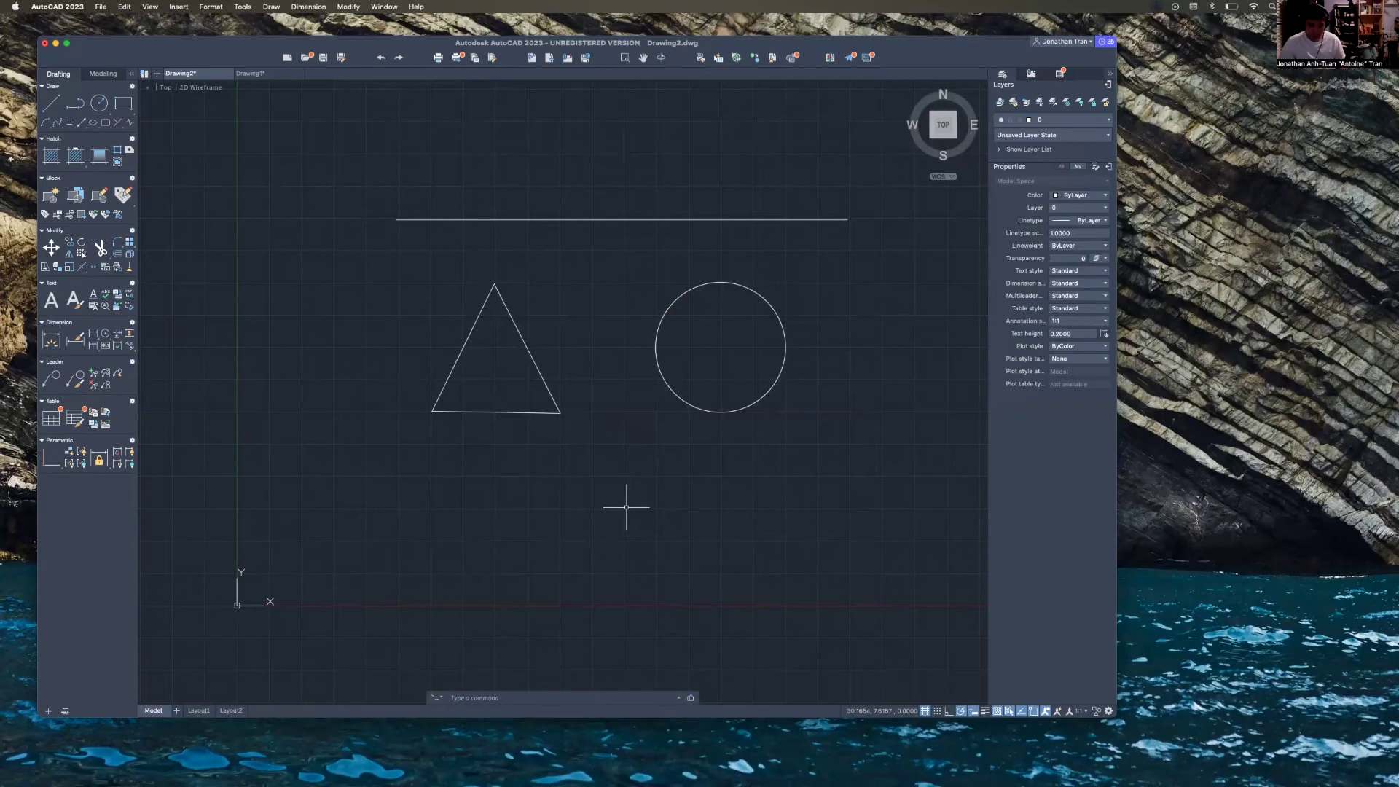
click(627, 507)
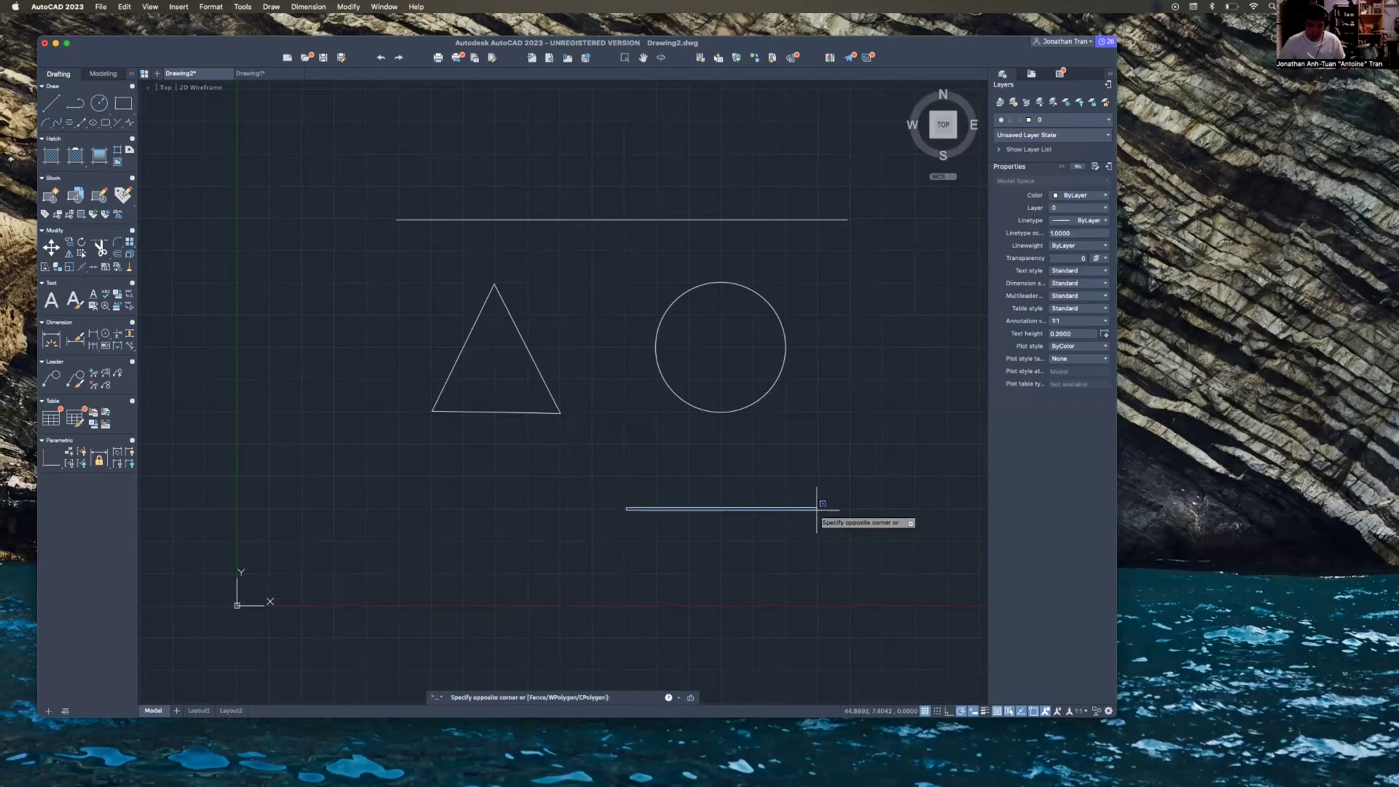
click(817, 508)
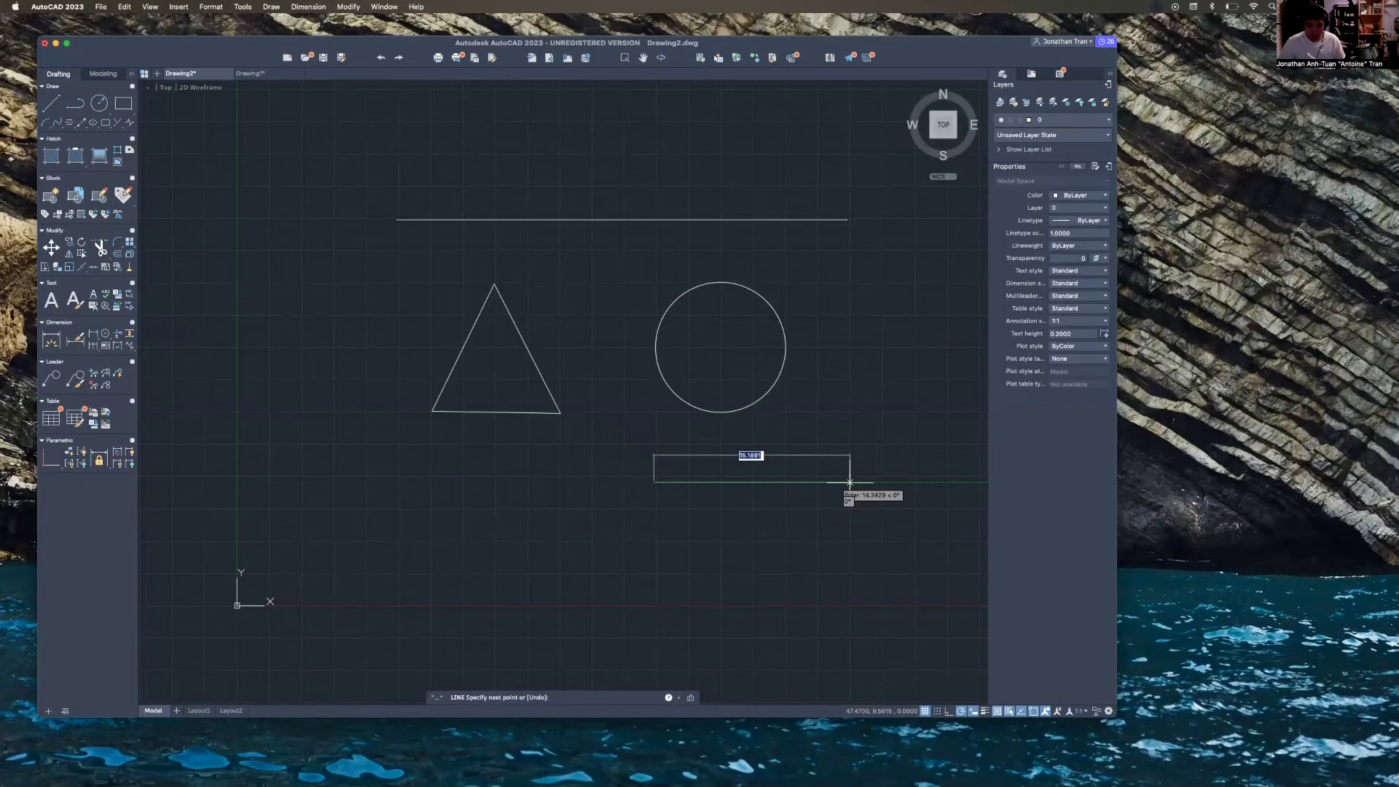
Finish the corner: a horizontal line ending right of the circle, then turning straight up
click(855, 482)
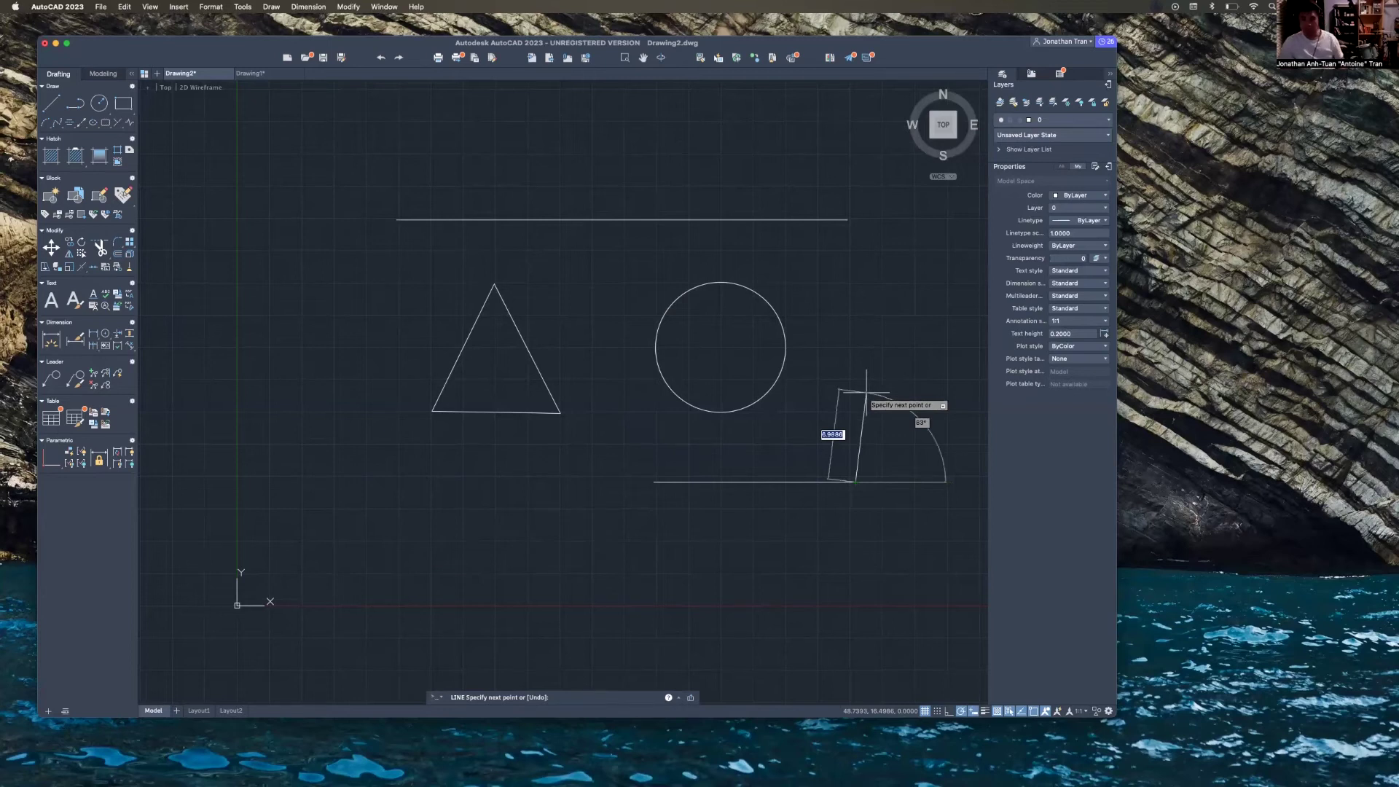
click(856, 350)
key(Escape)
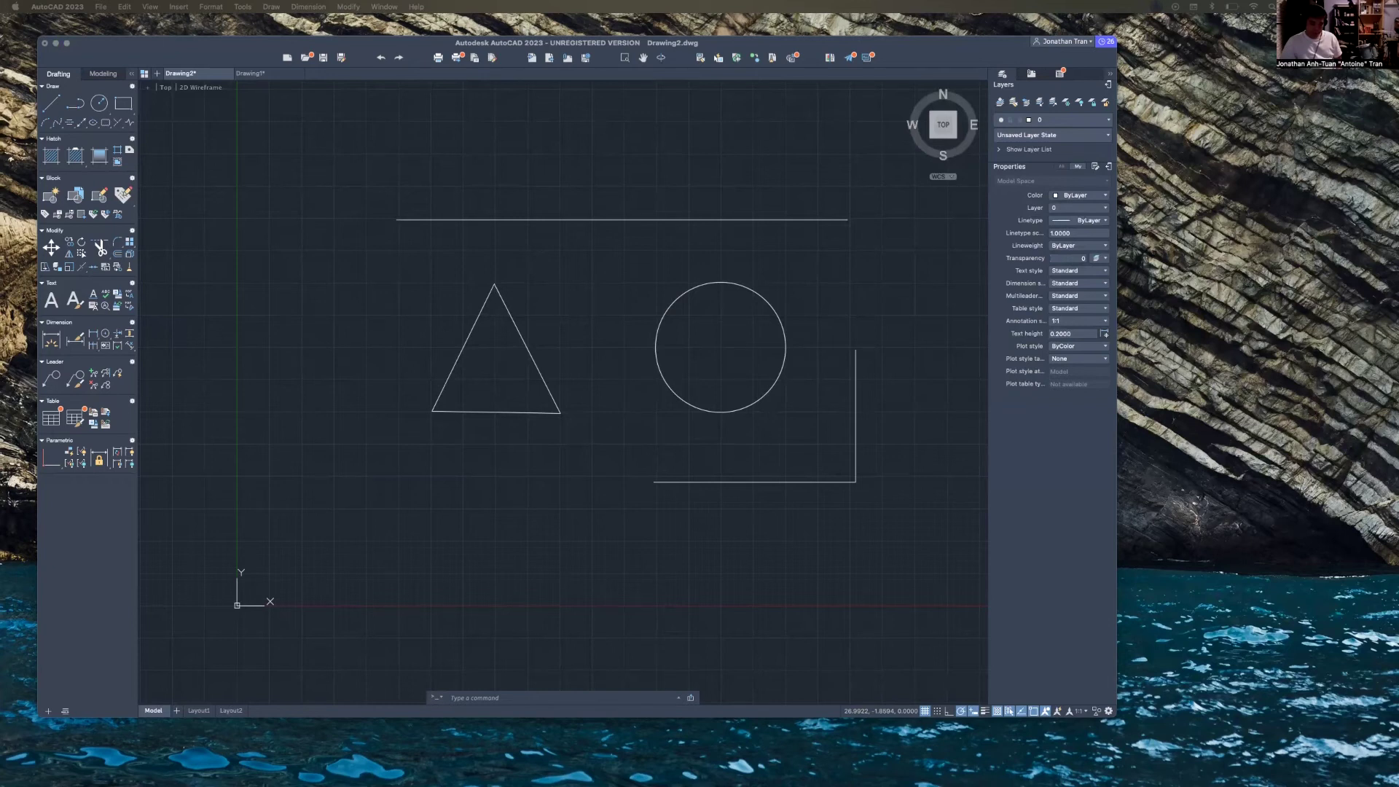
click(677, 700)
click(54, 112)
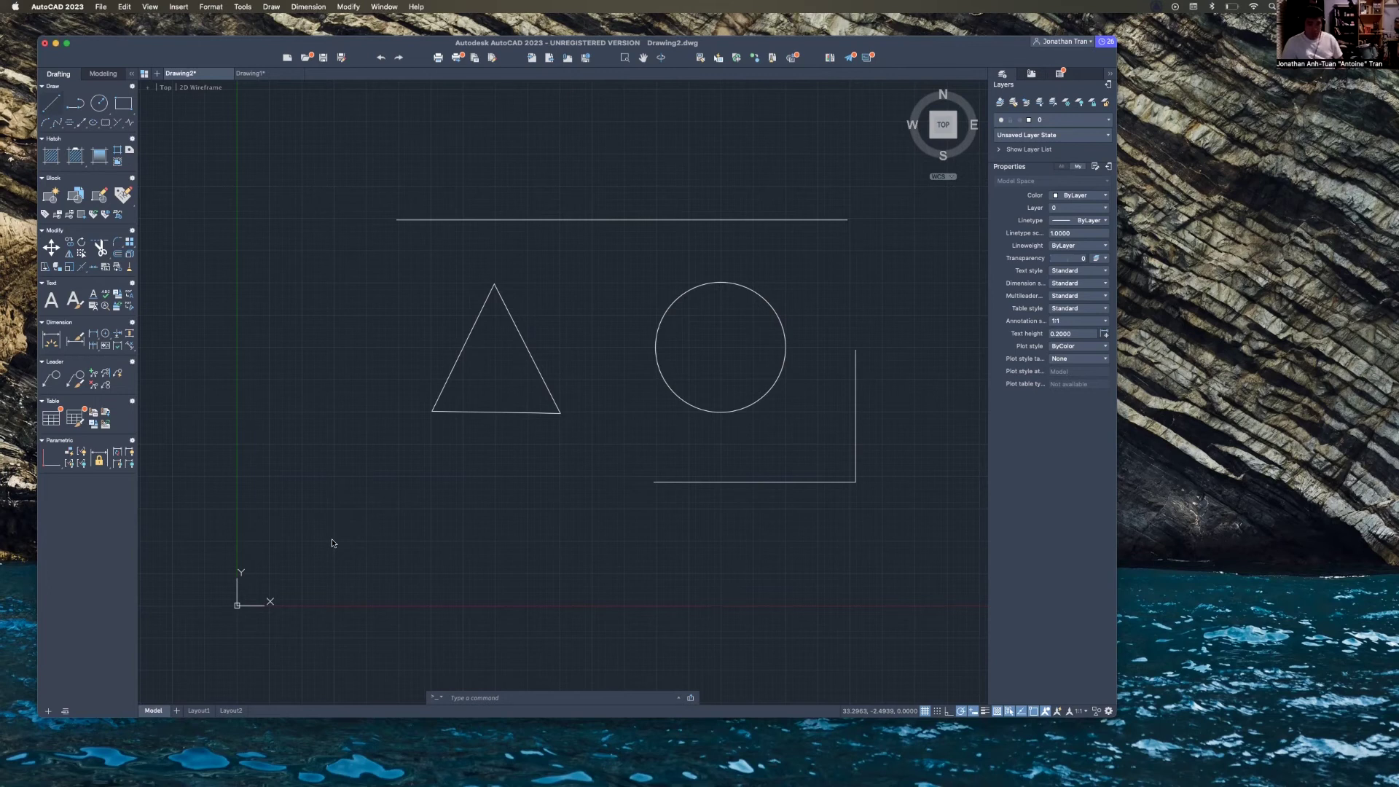
Draw a trial line with a short vertical and long horizontal segment, then undo it
key(l)
key(Return)
click(335, 540)
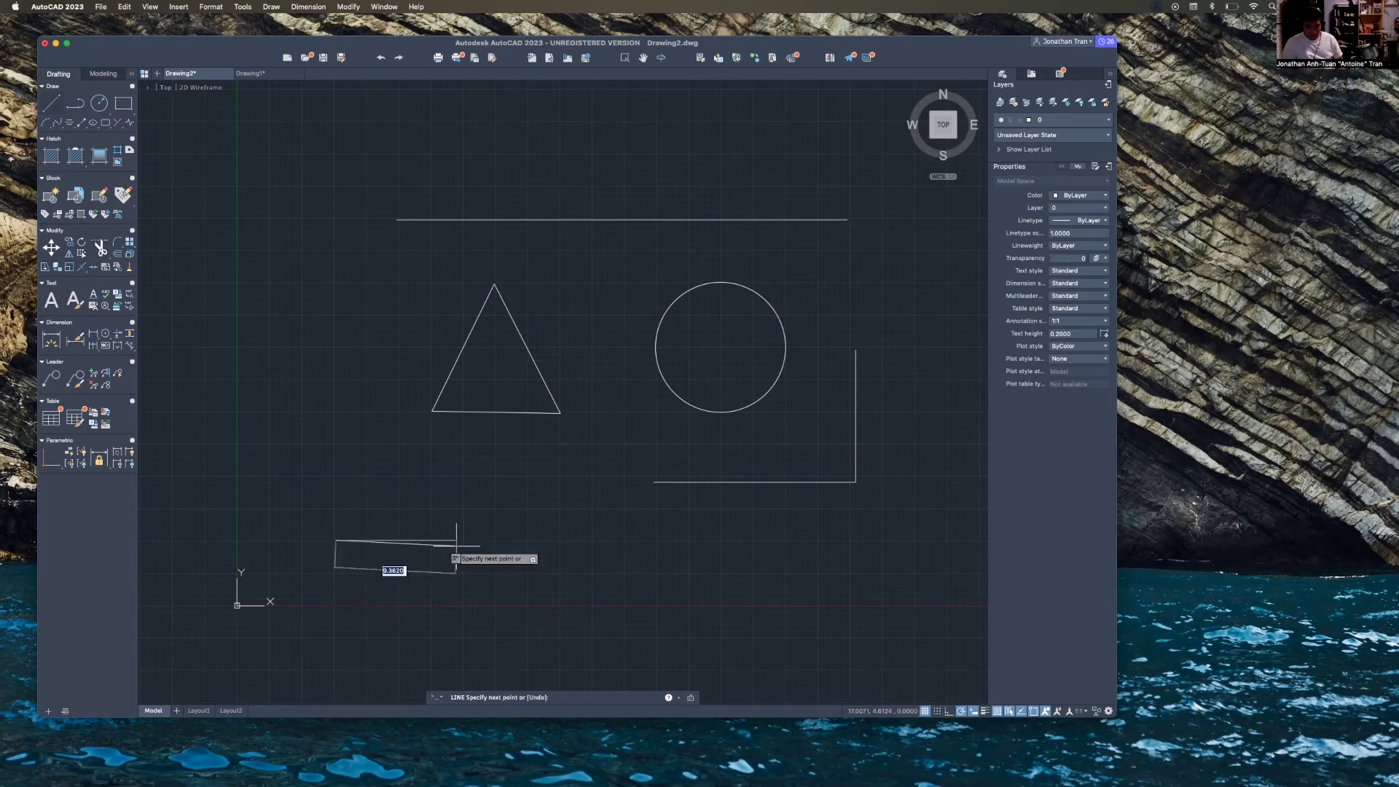
click(335, 513)
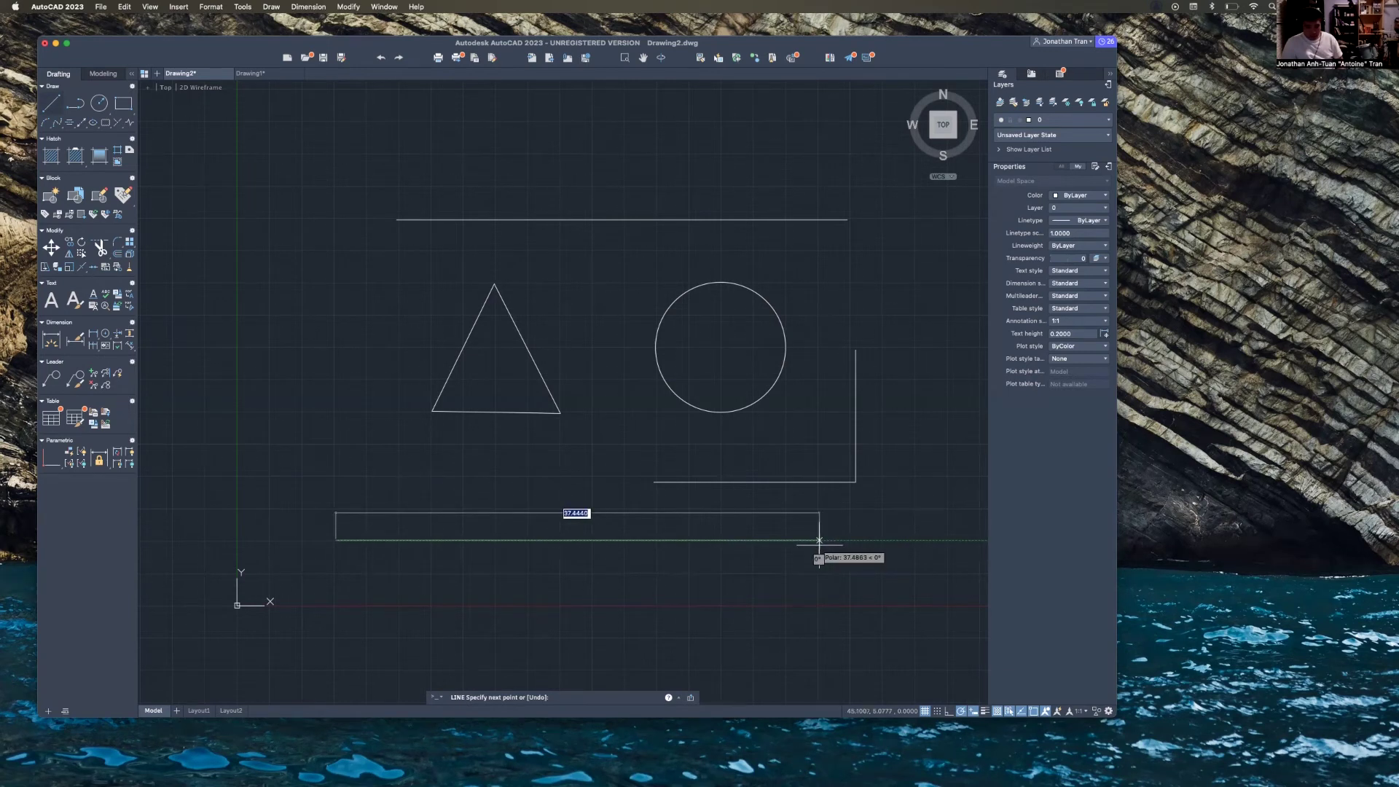
click(820, 540)
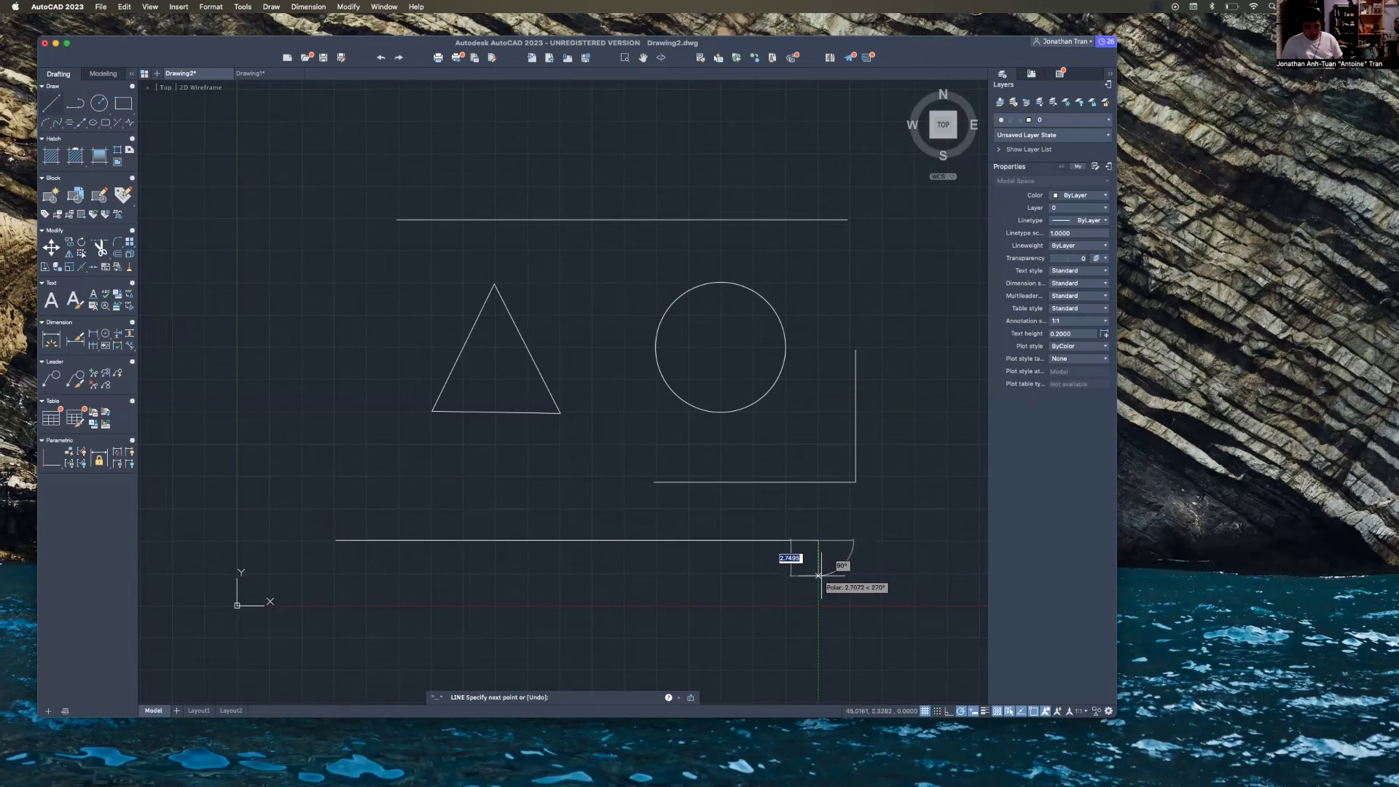
key(Escape)
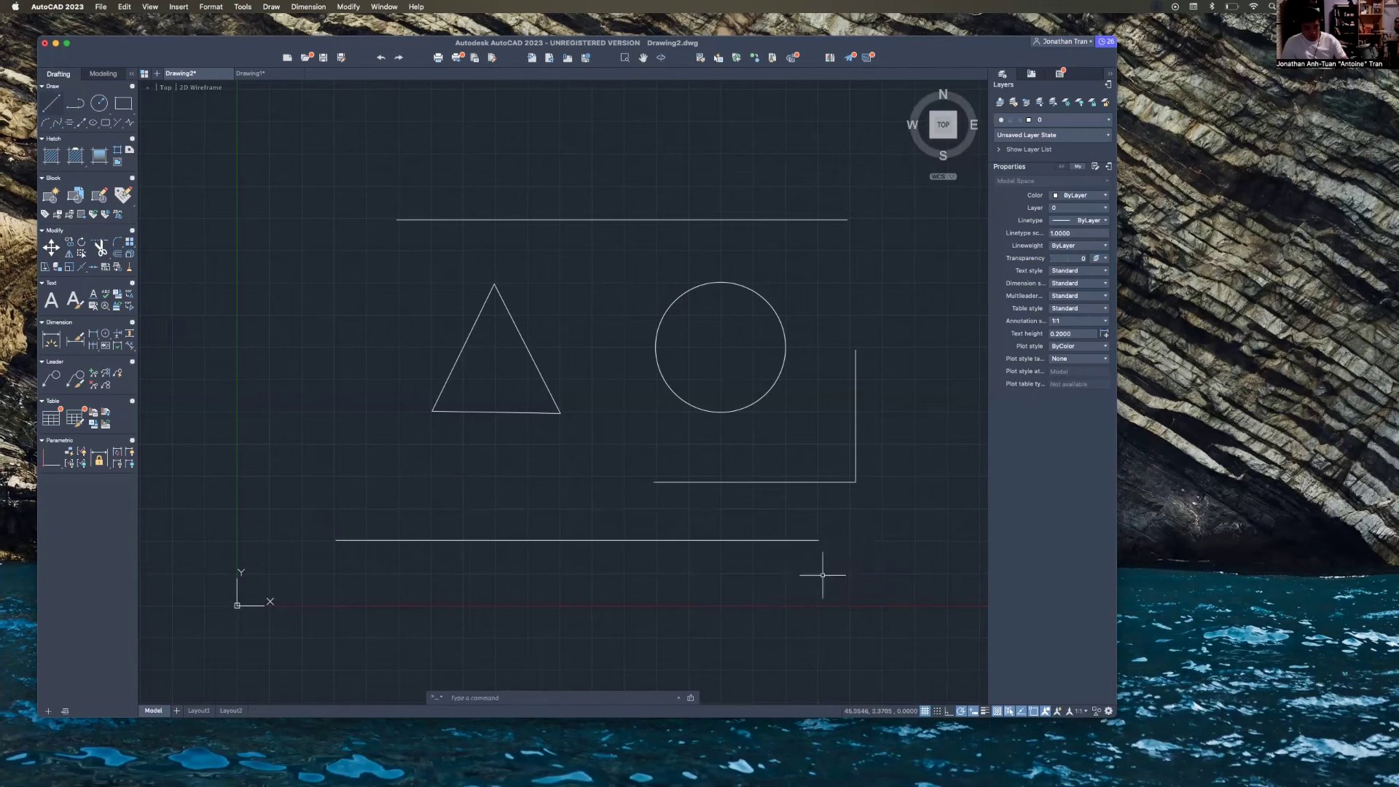
key(ctrl+z)
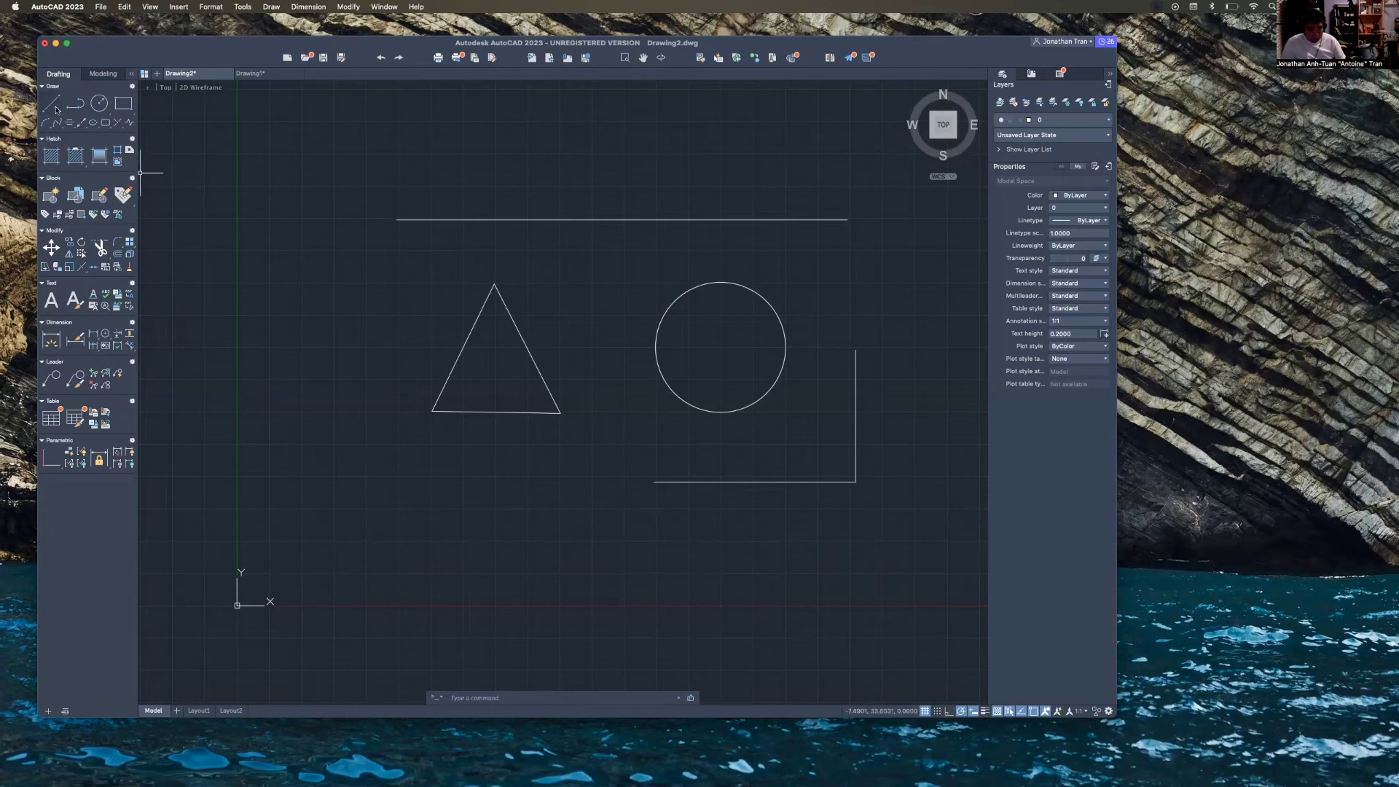
Draw a 60-unit horizontal line beneath the triangle, circle and corner
text(l)
key(Return)
click(298, 540)
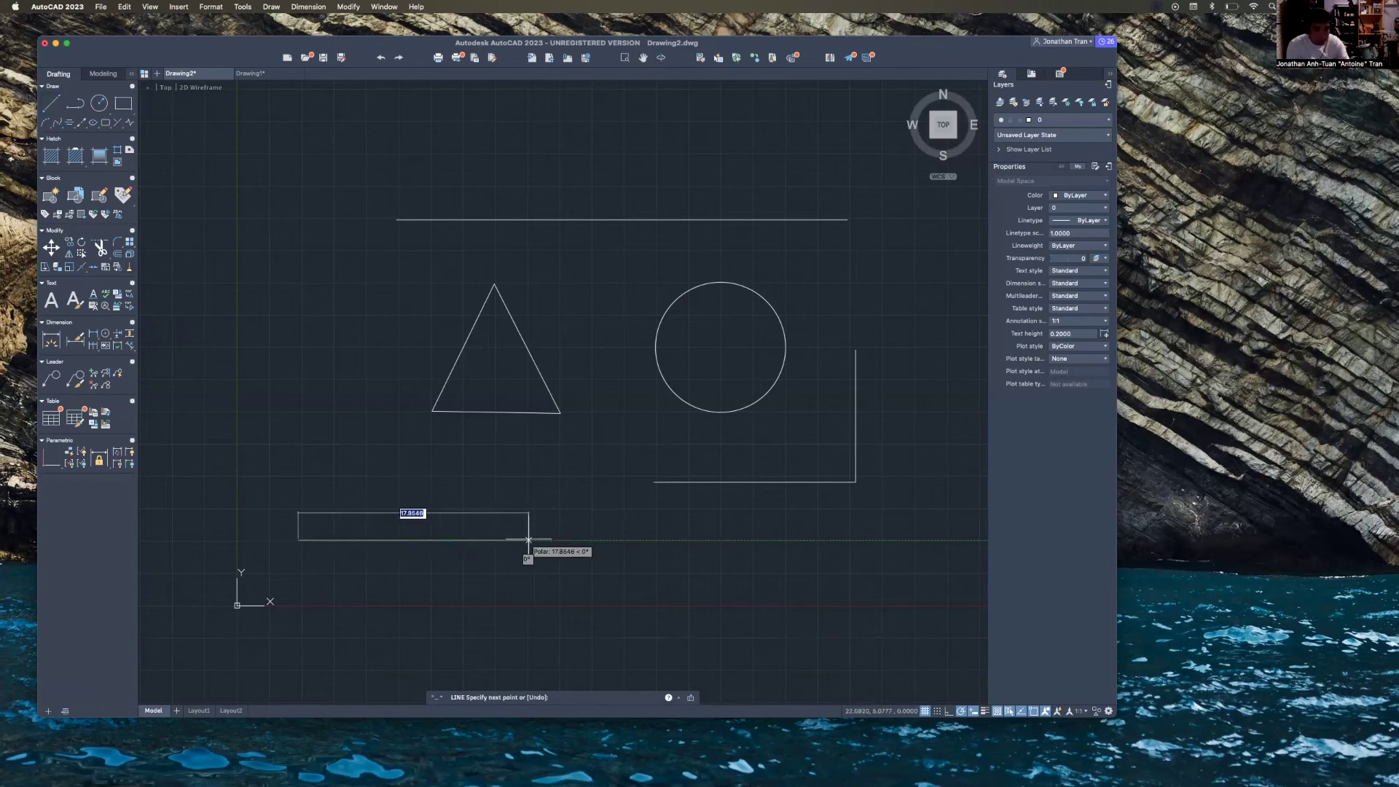
text(60)
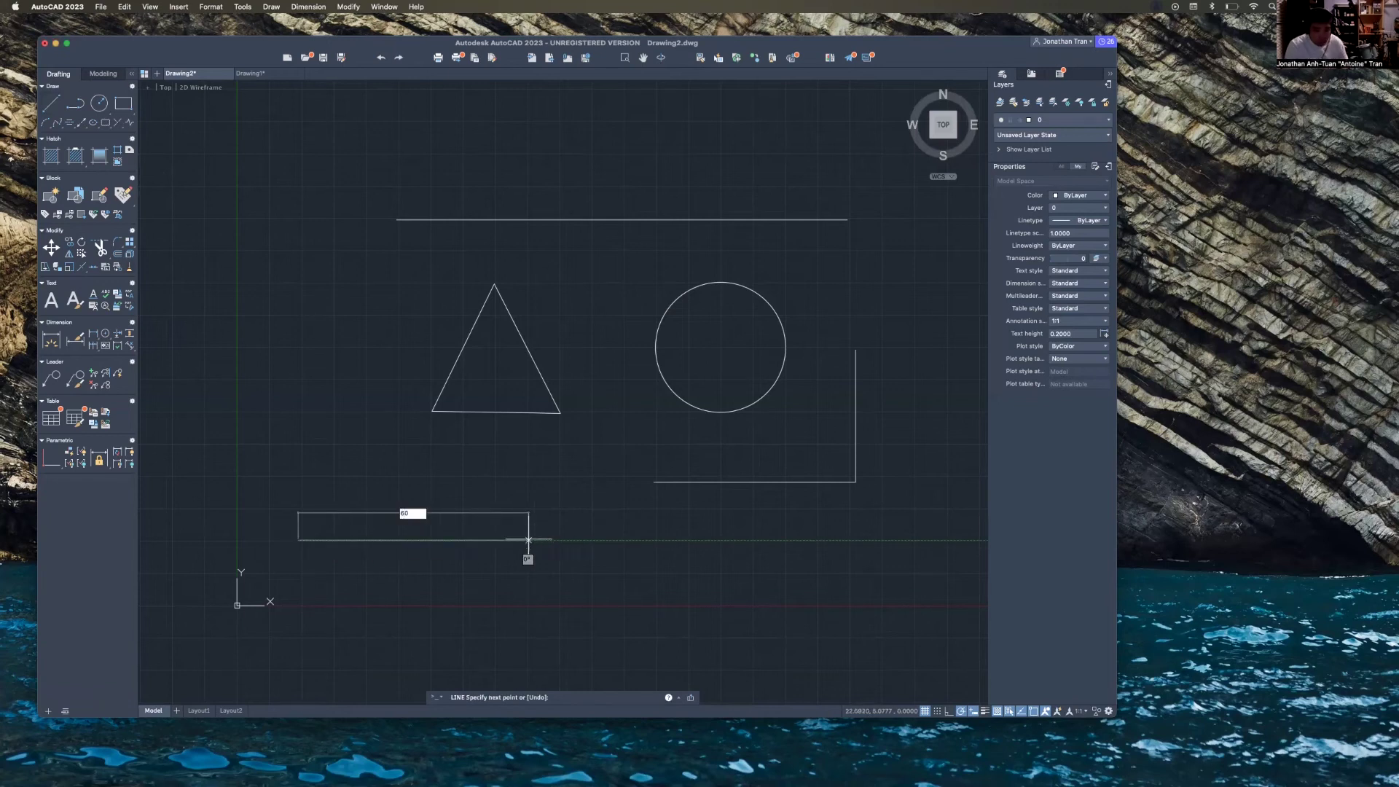
key(Return)
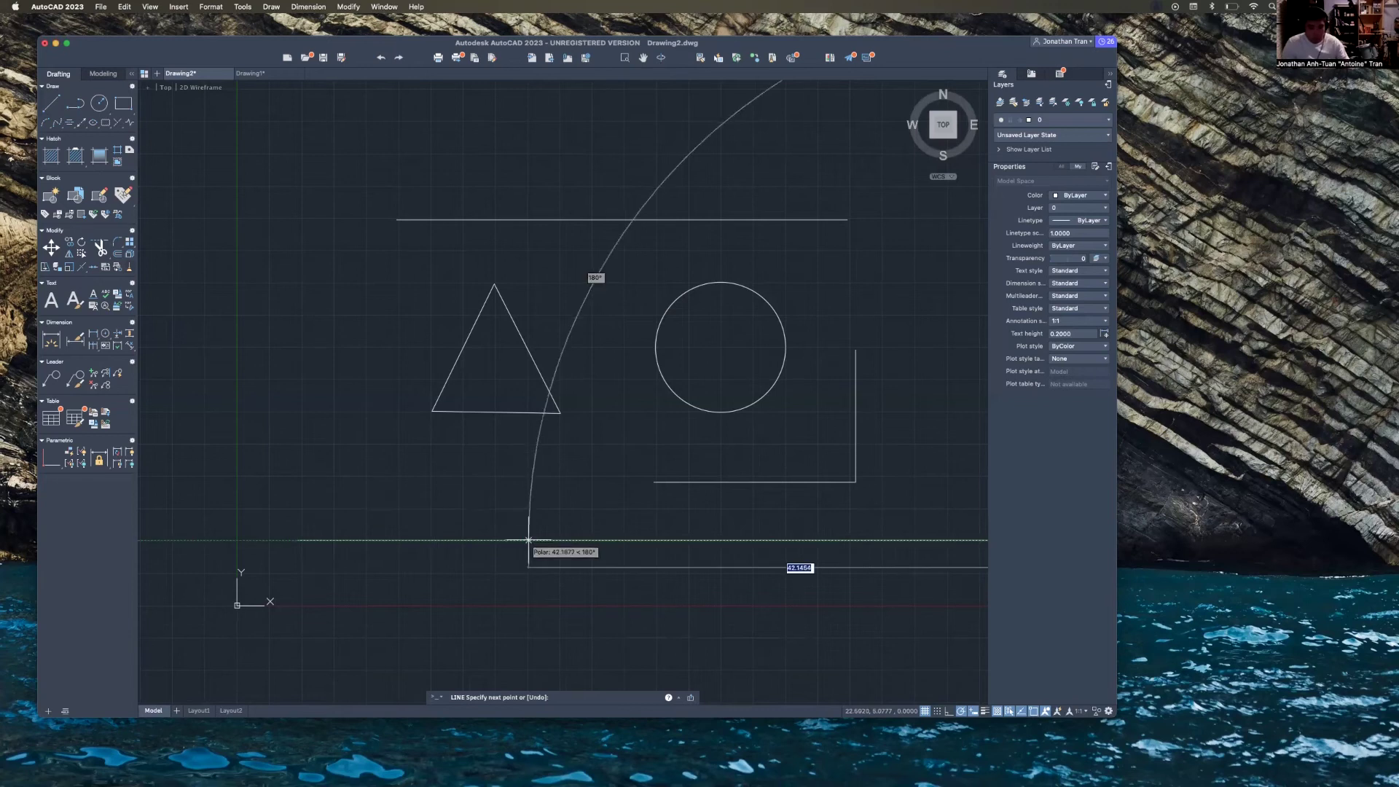
key(Escape)
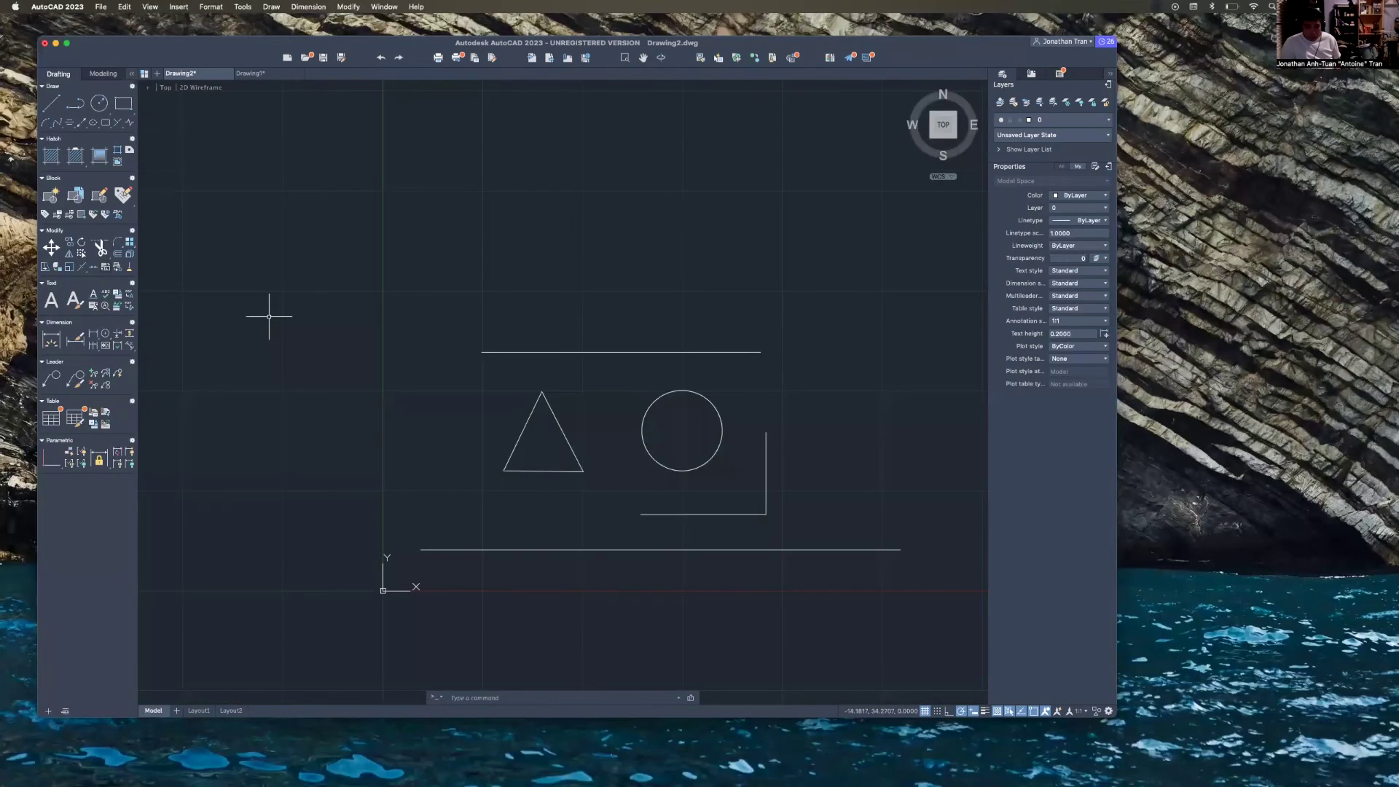
text(m)
key(Return)
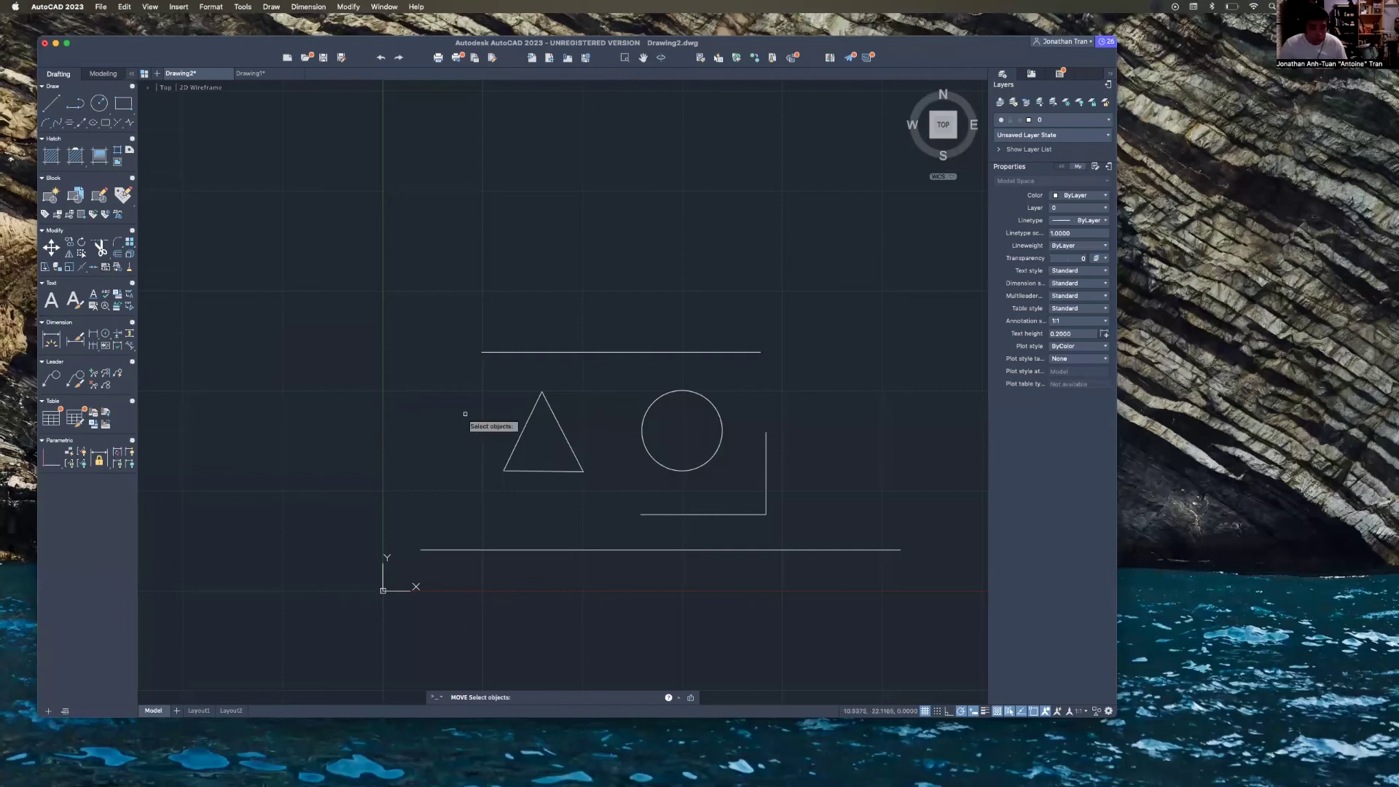
key(Escape)
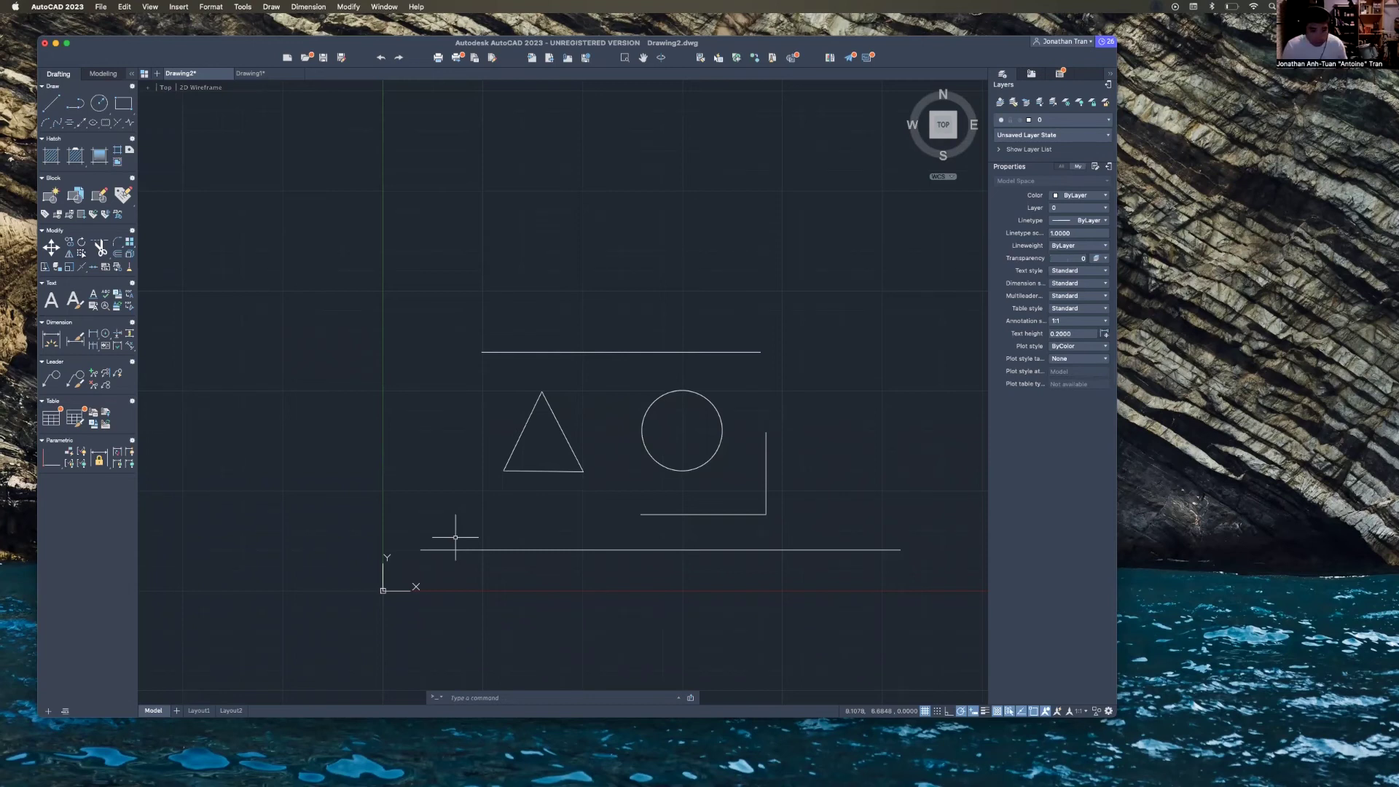
Zoom out to view the finished triangle, circle, corner and horizontal lines
scroll(456, 538, down, 3)
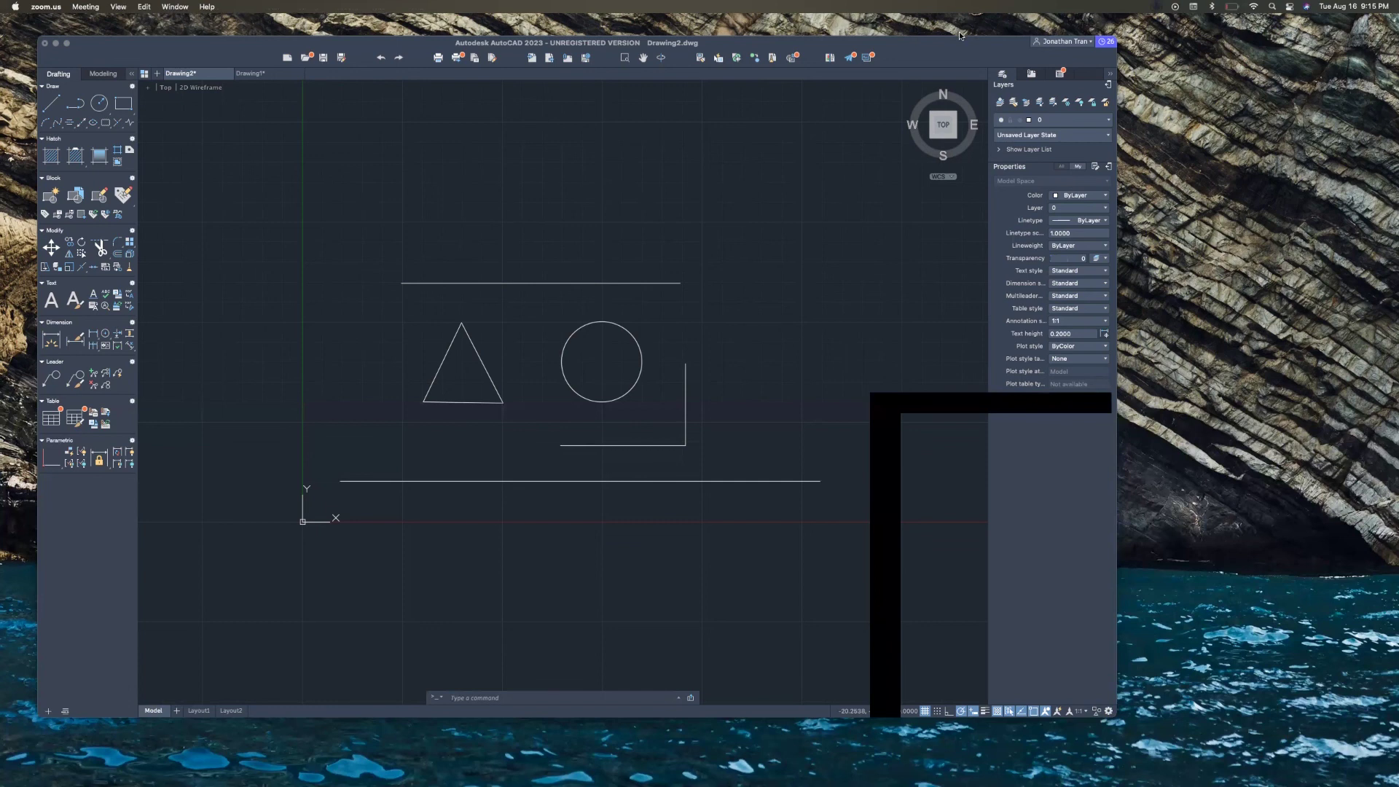
Make the AutoCAD drawing window the active application again
click(314, 416)
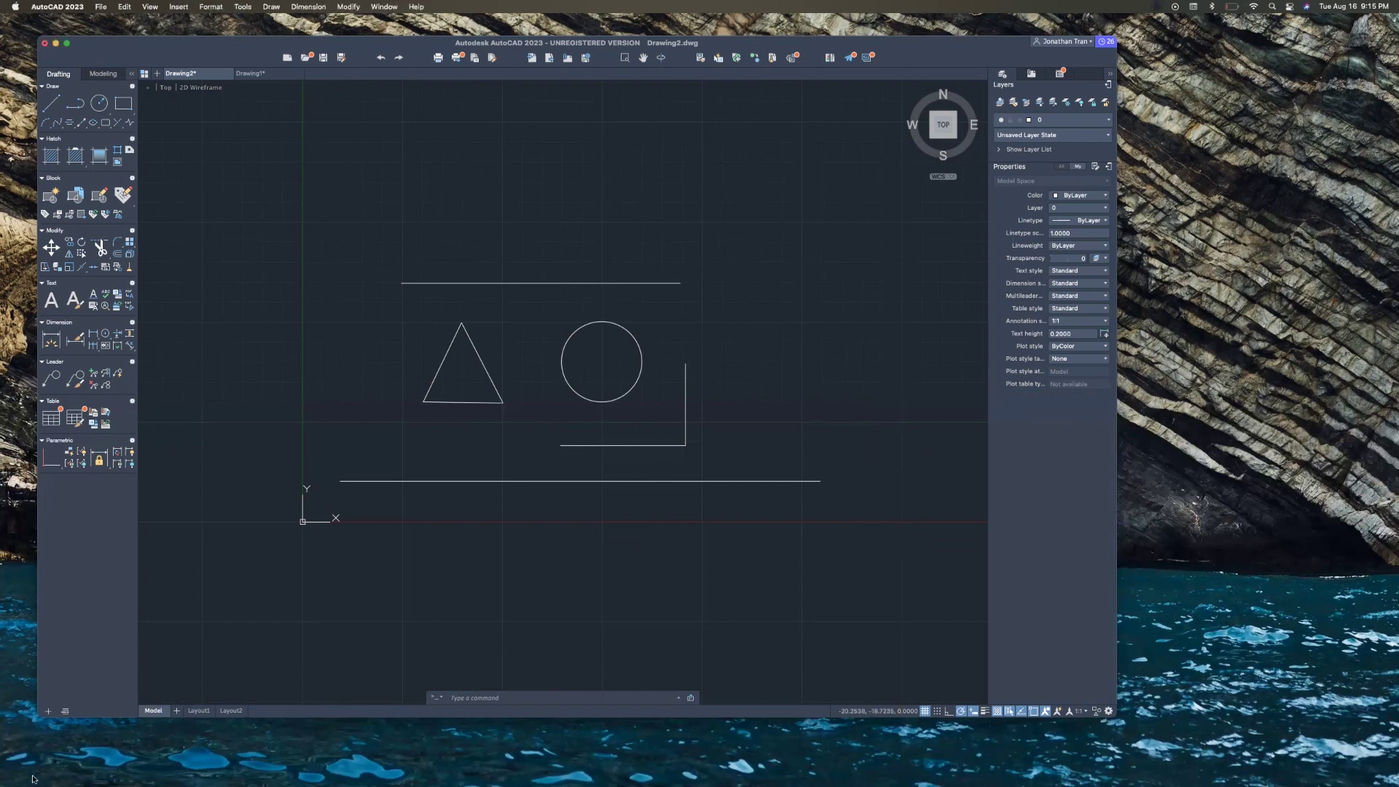